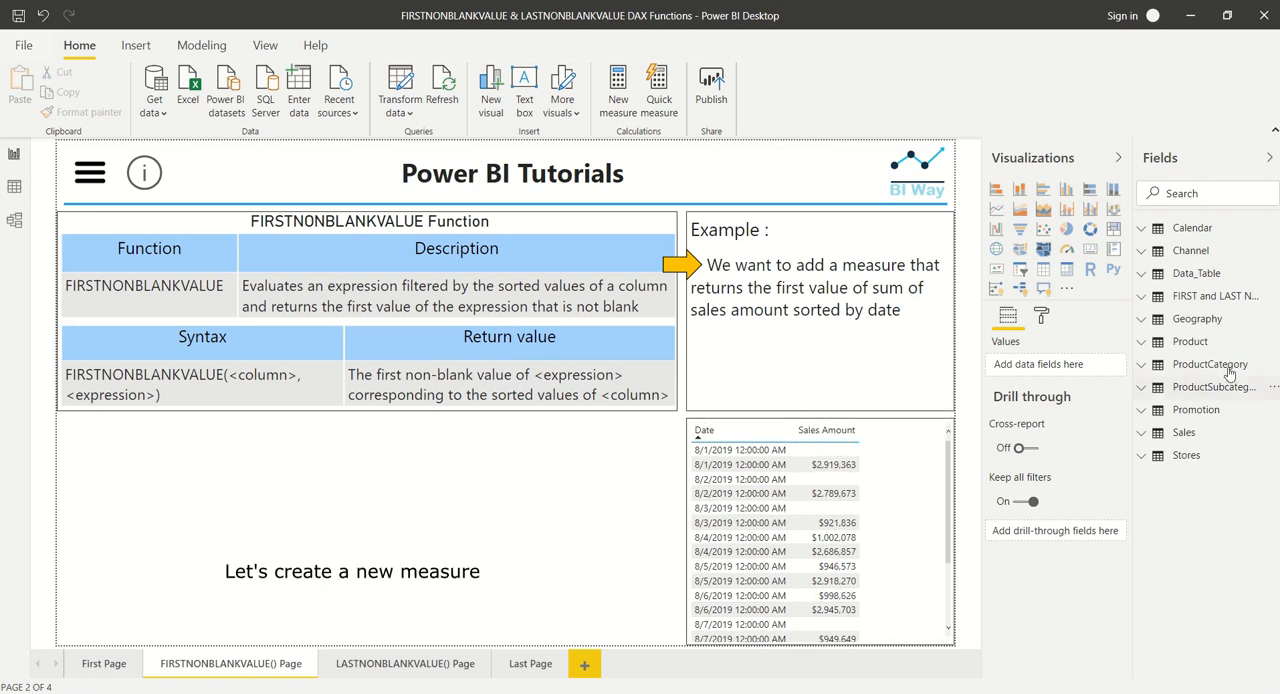
- Create a new measure in Data_Table and name it Firstnonblankvalue_SalesAm
{"action": "left_click", "coordinate": [1272, 279]}
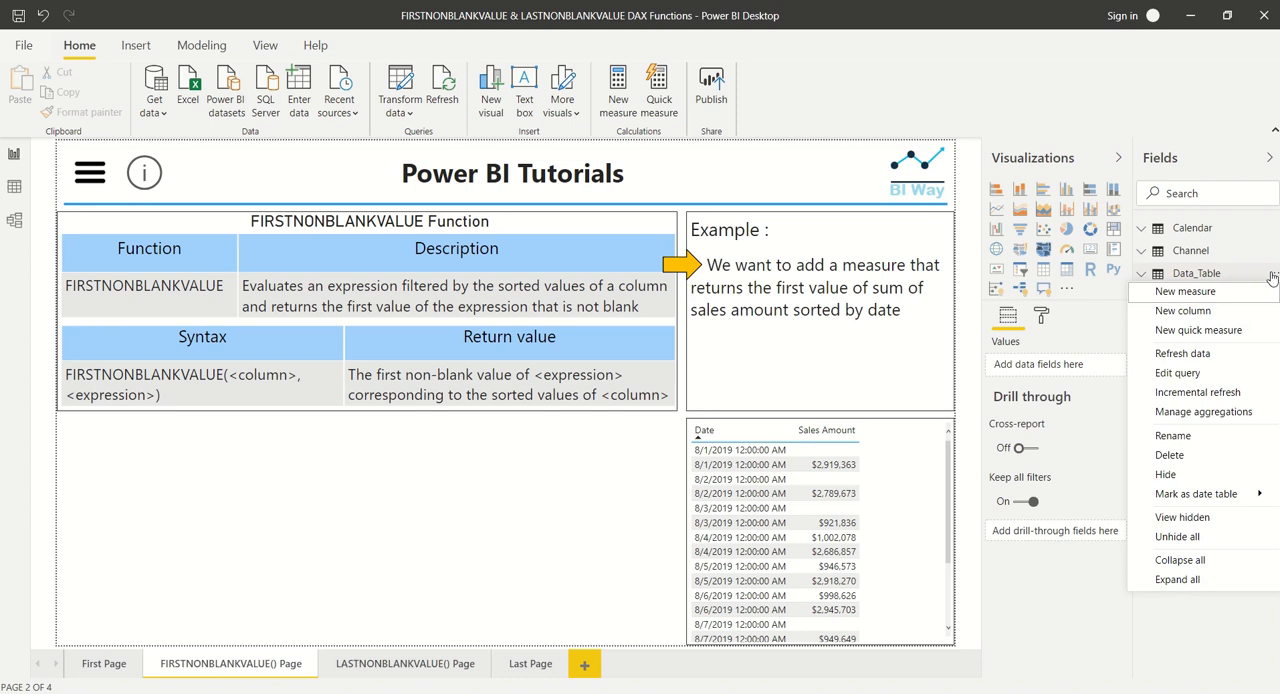
{"action": "left_click", "coordinate": [1232, 290]}
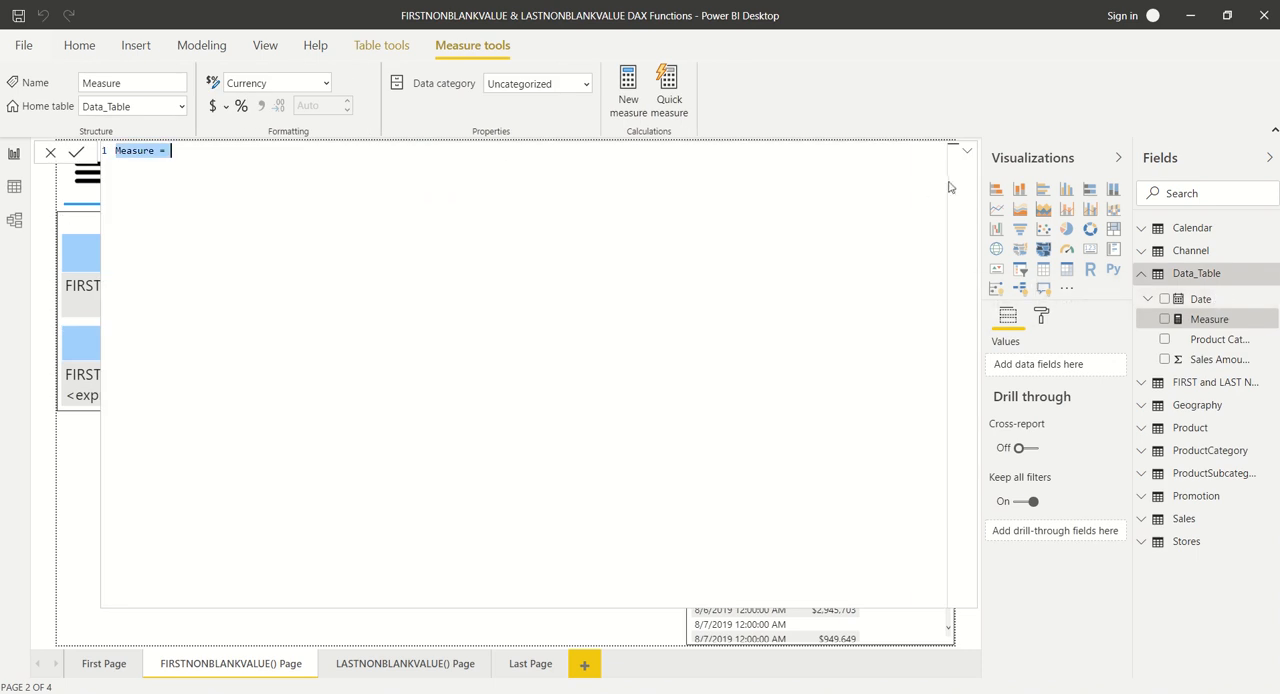
{"action": "type", "text": "Firstnonblankvalue_SalesAm = "}
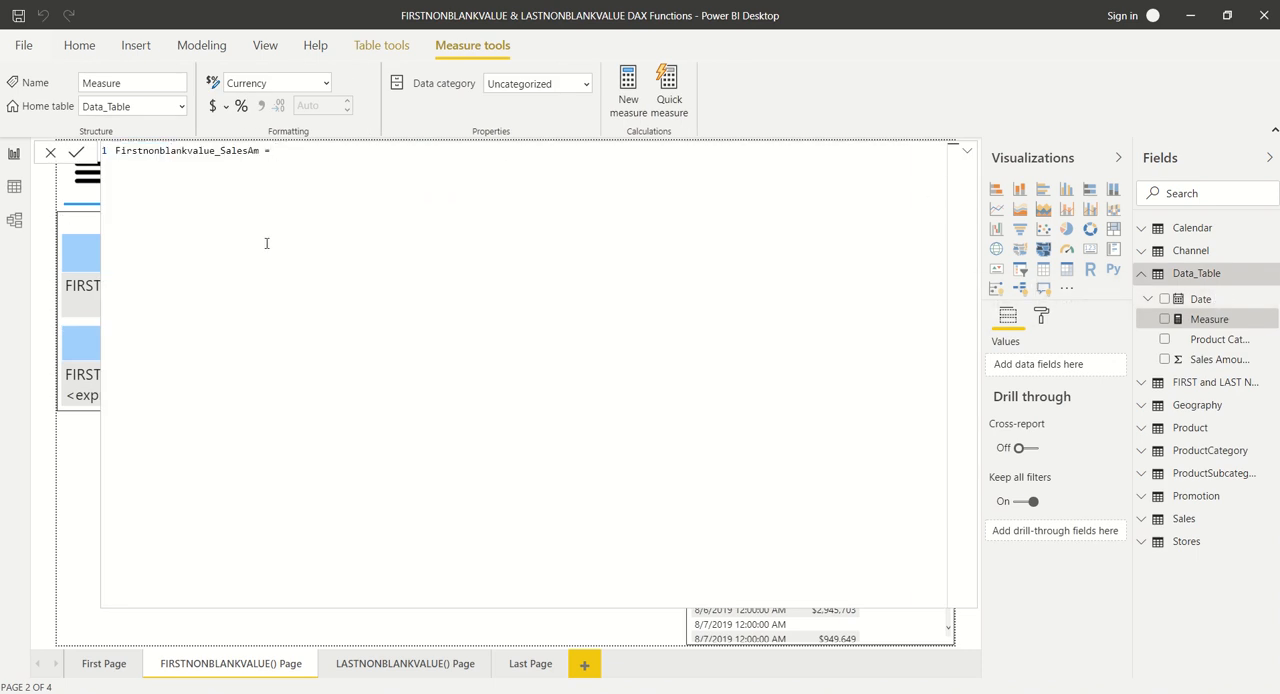
{"action": "type", "text": "Firs"}
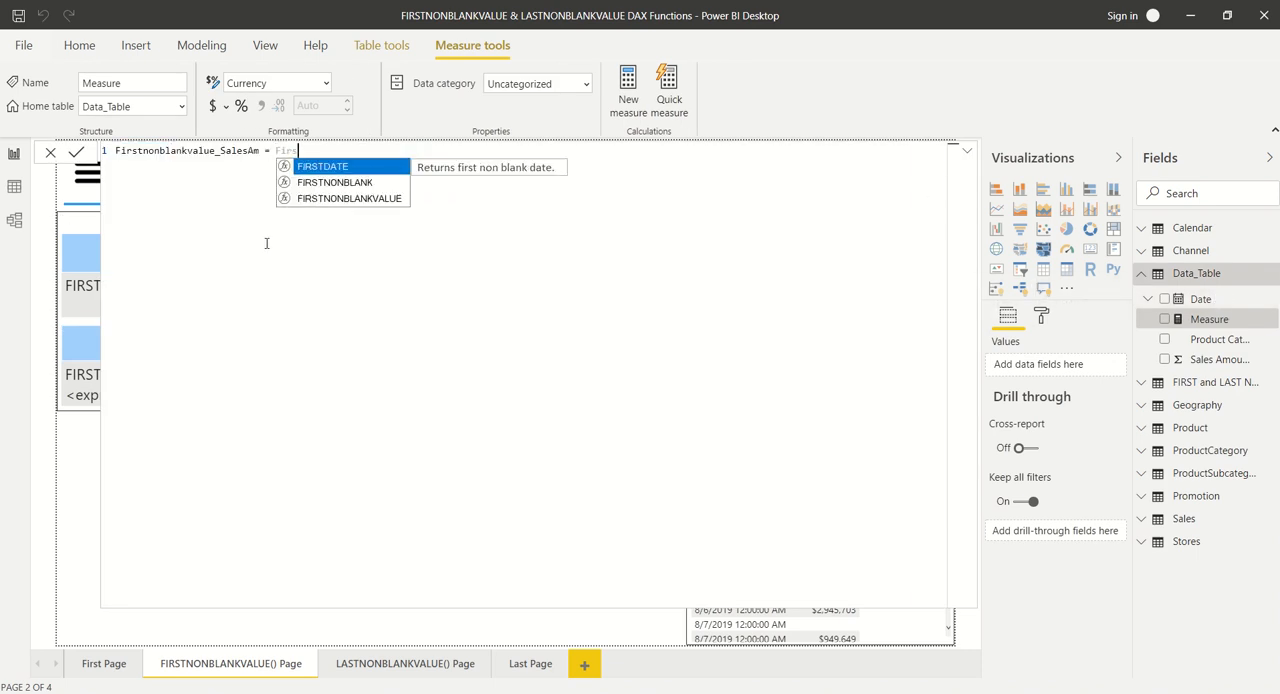
{"action": "type", "text": "t"}
- Start the measure's formula with the FIRSTNONBLANKVALUE function, using Data_Table[Date] as its column argument
{"action": "left_click", "coordinate": [337, 199]}
{"action": "key", "text": "Tab"}
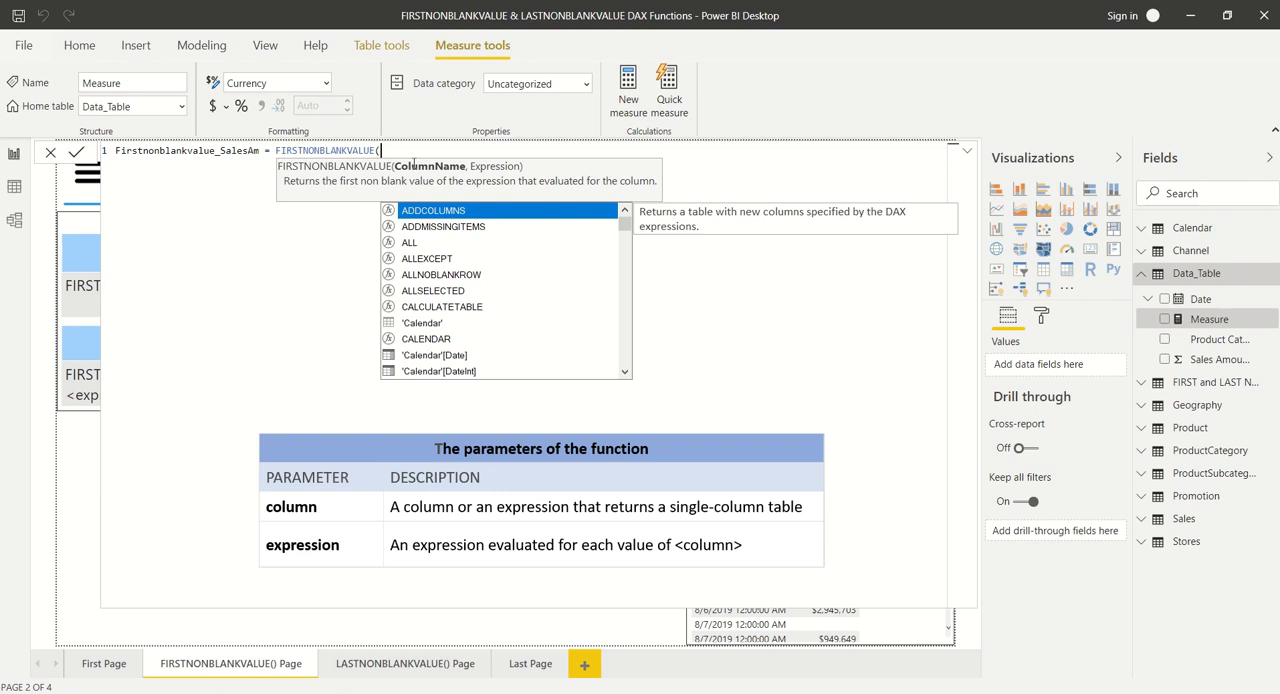
{"action": "type", "text": "data"}
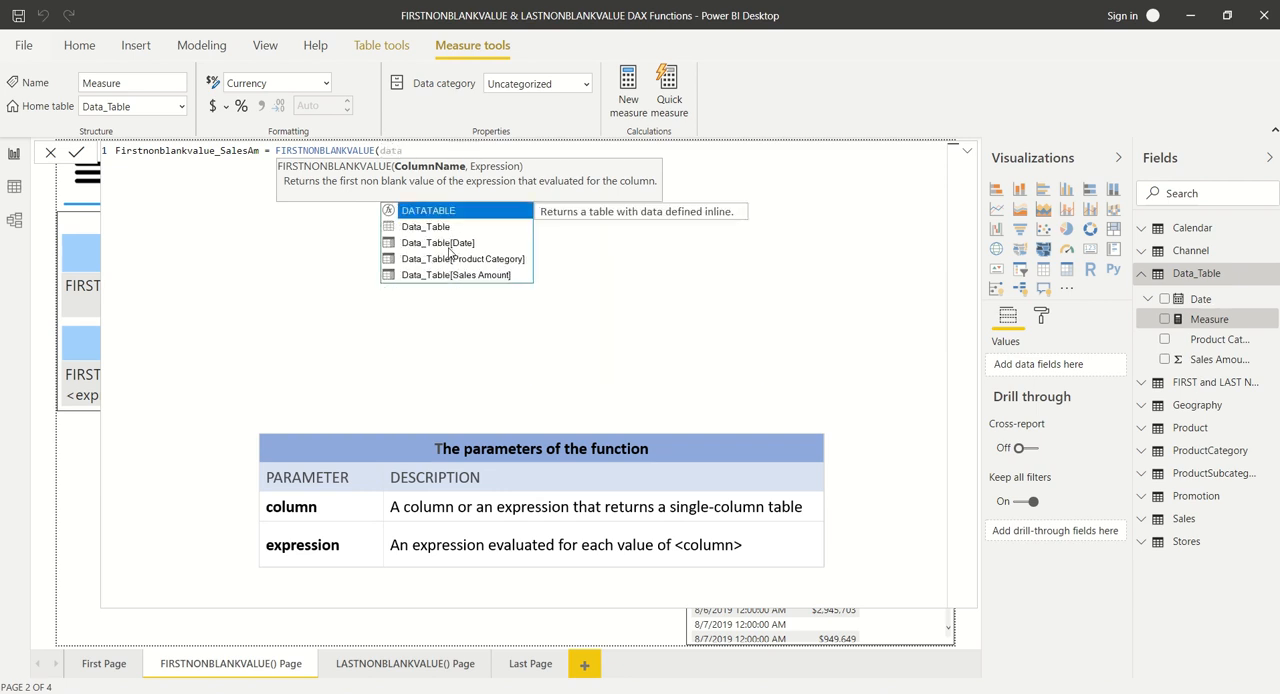
{"action": "left_click", "coordinate": [449, 248]}
{"action": "left_click", "coordinate": [449, 255]}
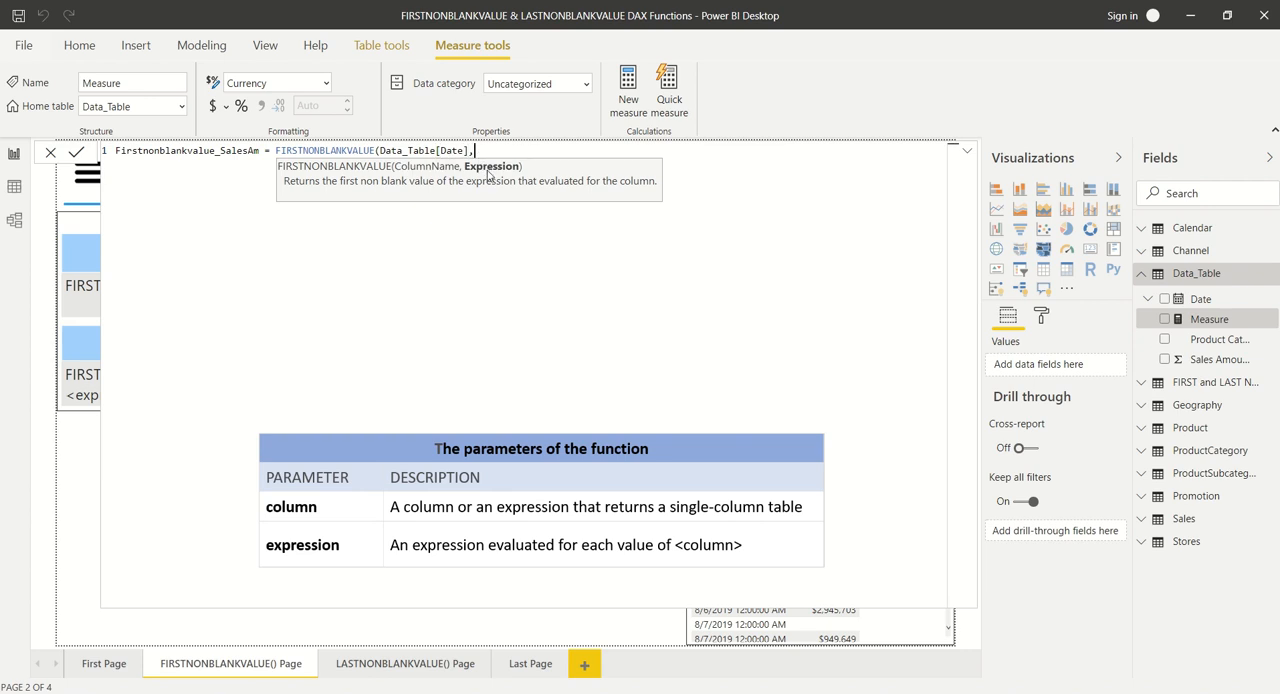
- Complete the FIRSTNONBLANKVALUE formula with SUM(Data_Table[Sales Amount]) as the expression and commit the measure
{"action": "type", "text": "sum"}
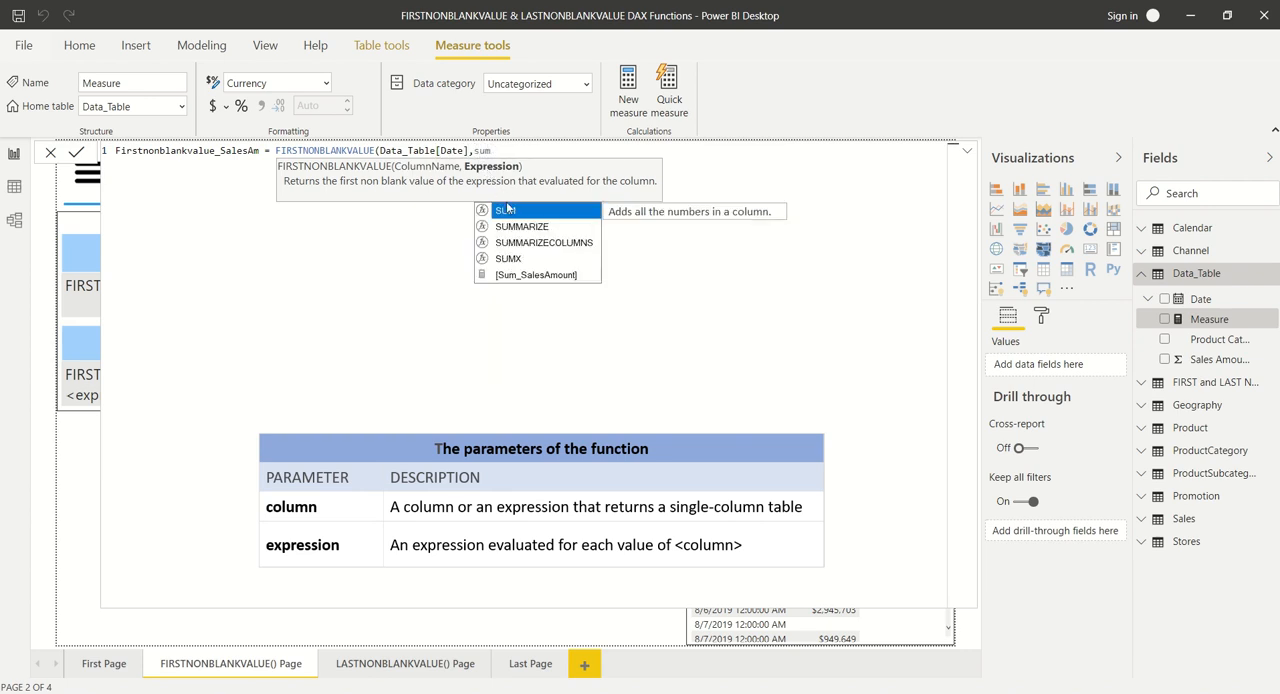
{"action": "left_click", "coordinate": [510, 213]}
{"action": "type", "text": "data"}
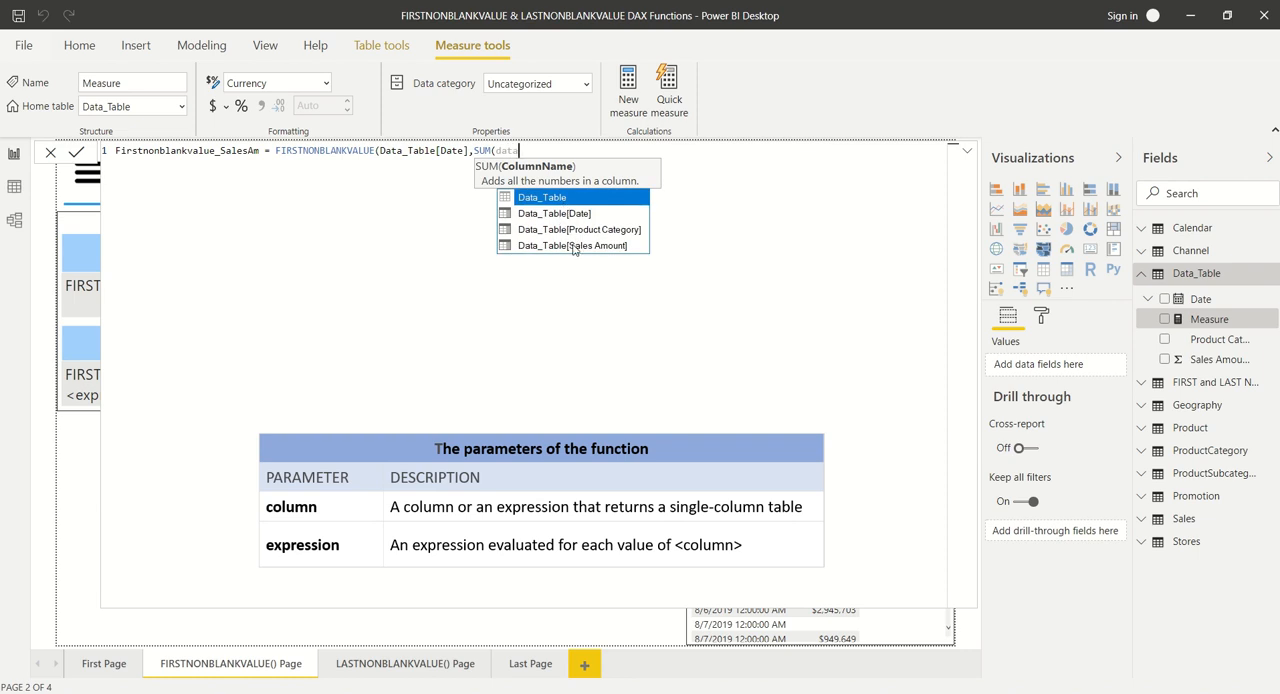
{"action": "left_click", "coordinate": [575, 246]}
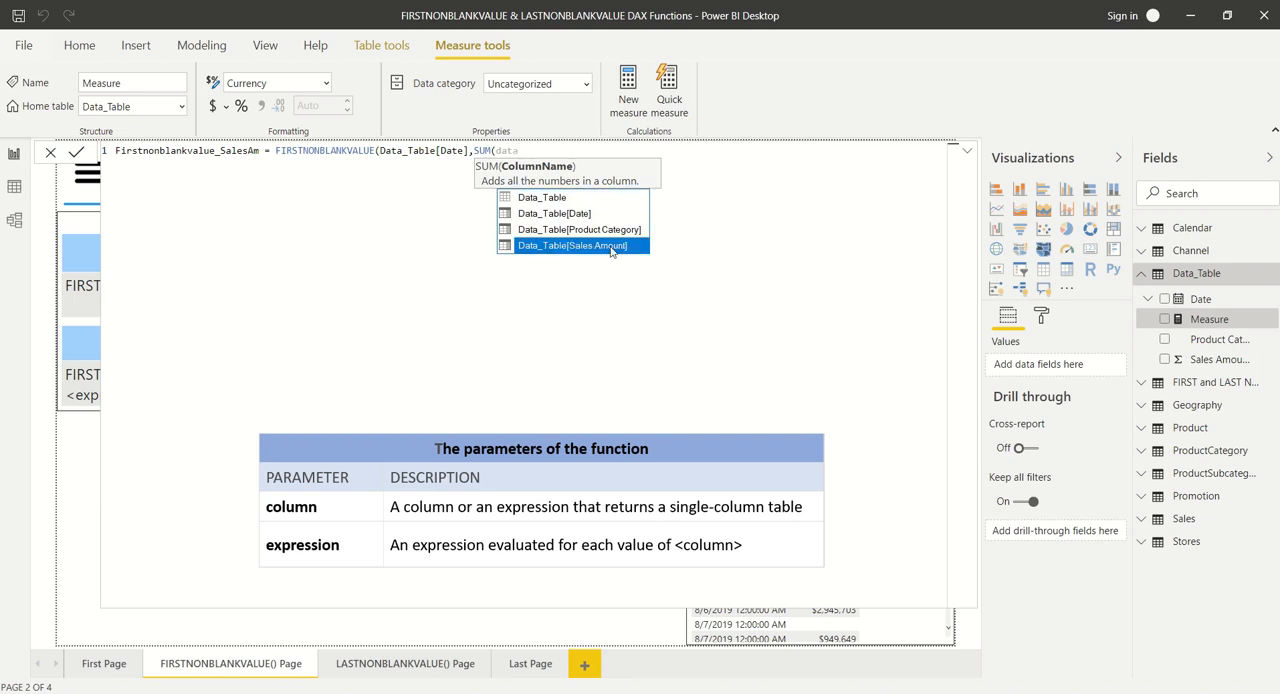
{"action": "left_click", "coordinate": [586, 246]}
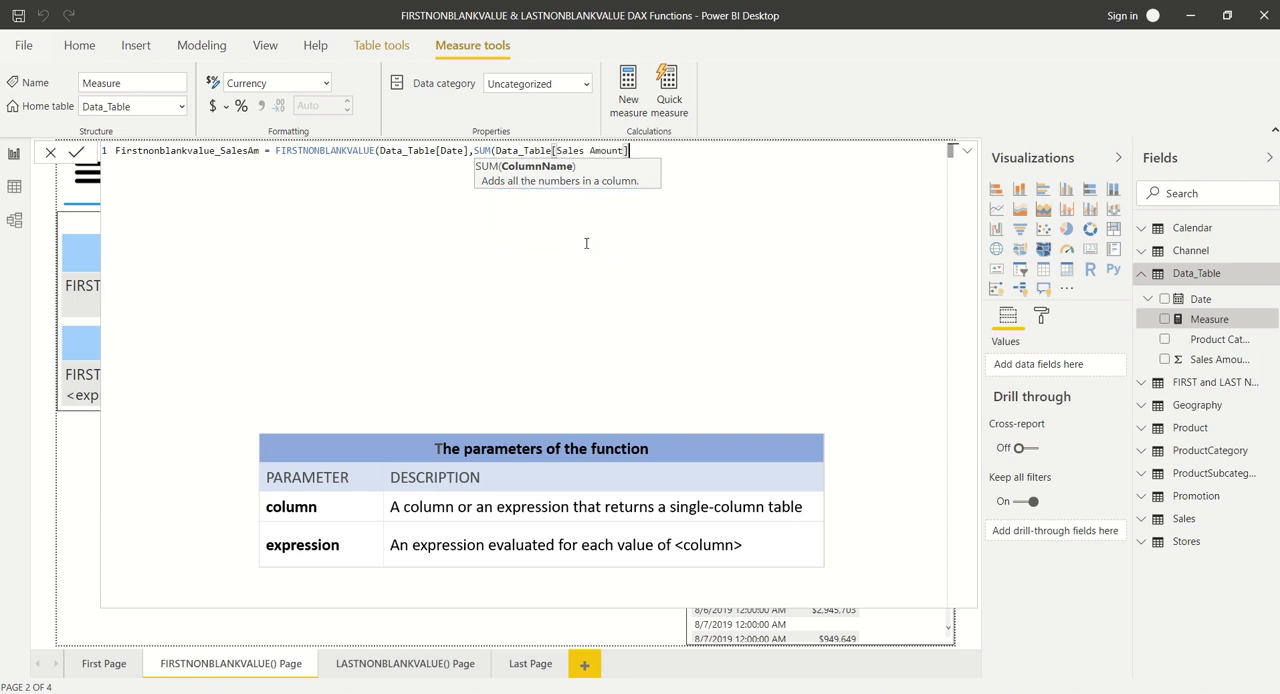
{"action": "type", "text": ")"}
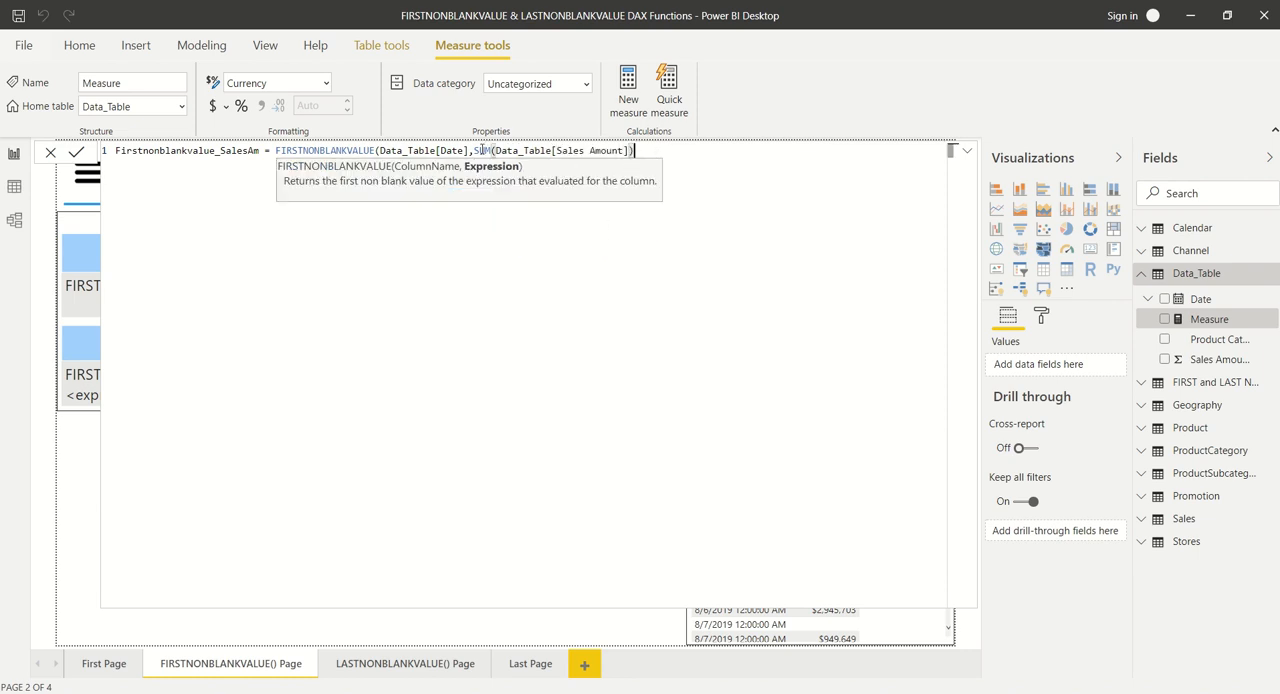
{"action": "type", "text": ")"}
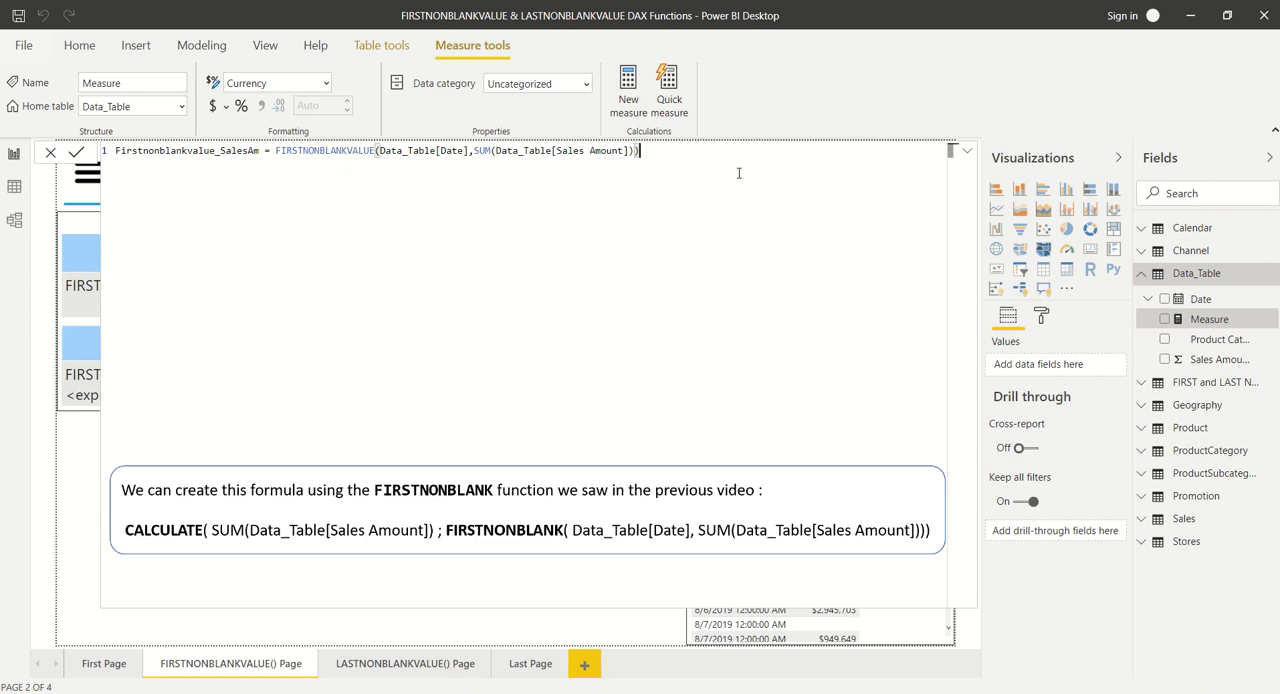
{"action": "left_click_drag", "start_coordinate": [275, 150], "coordinate": [628, 160]}
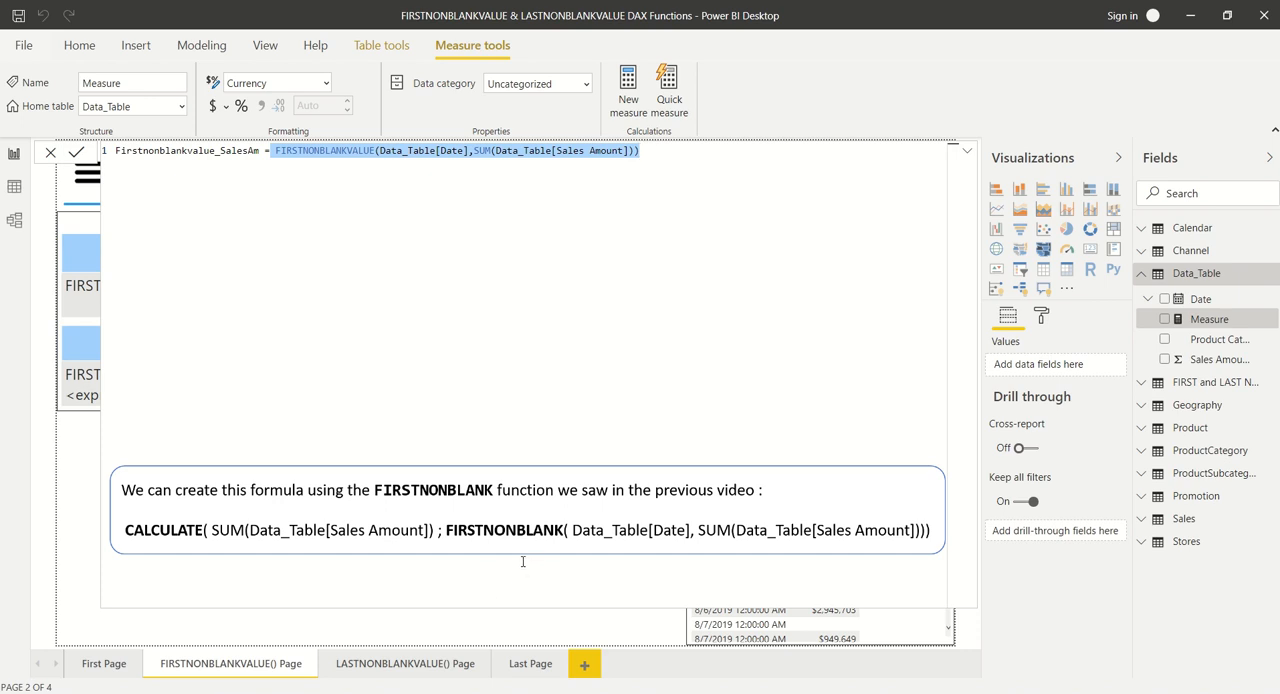
{"action": "left_click", "coordinate": [672, 206]}
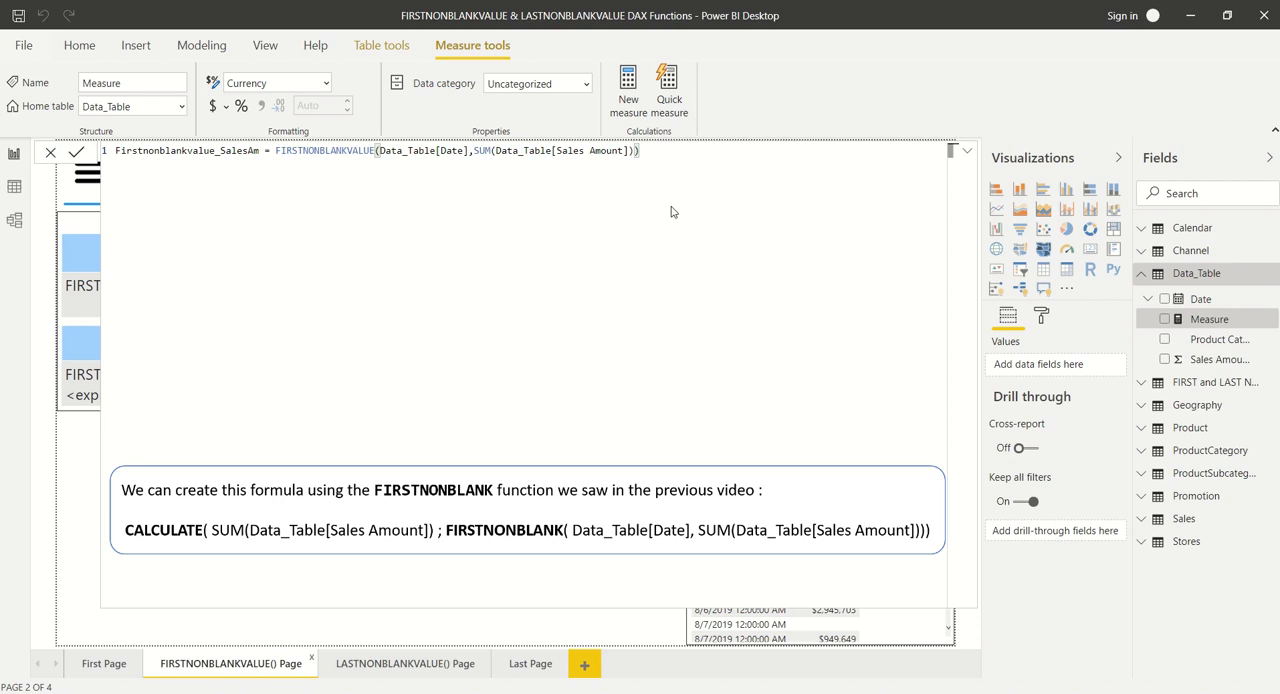
{"action": "key", "text": "Return"}
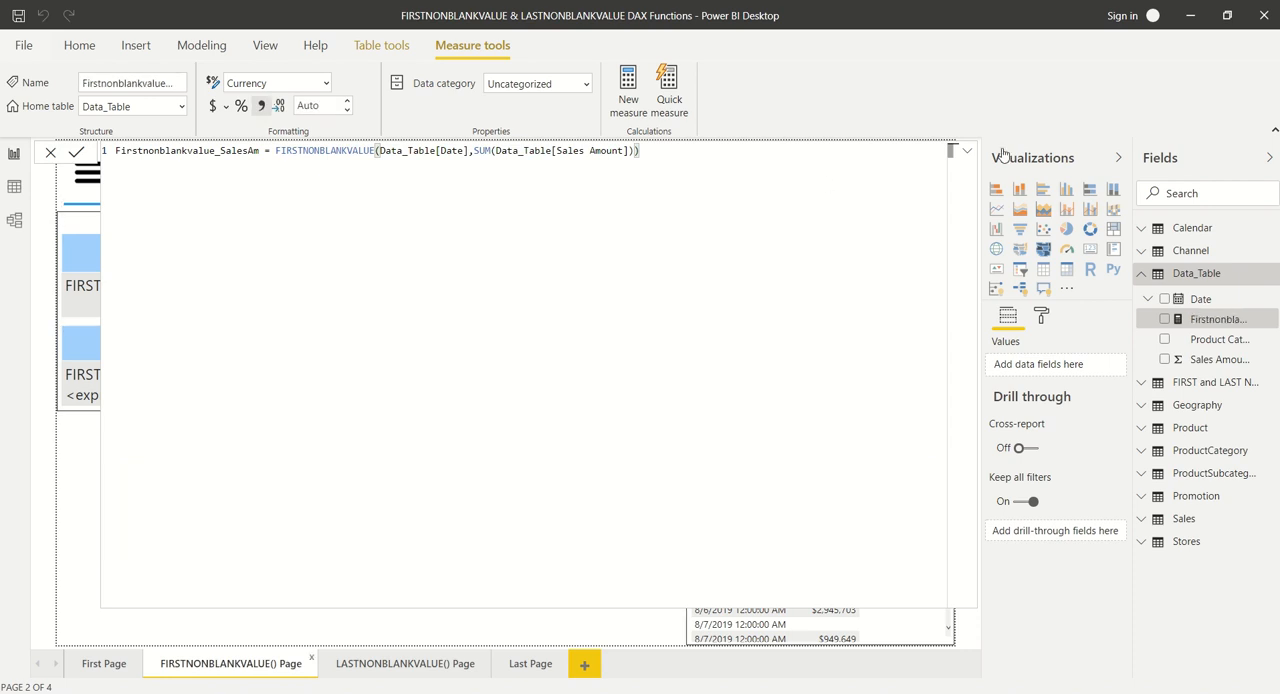
{"action": "left_click", "coordinate": [967, 155]}
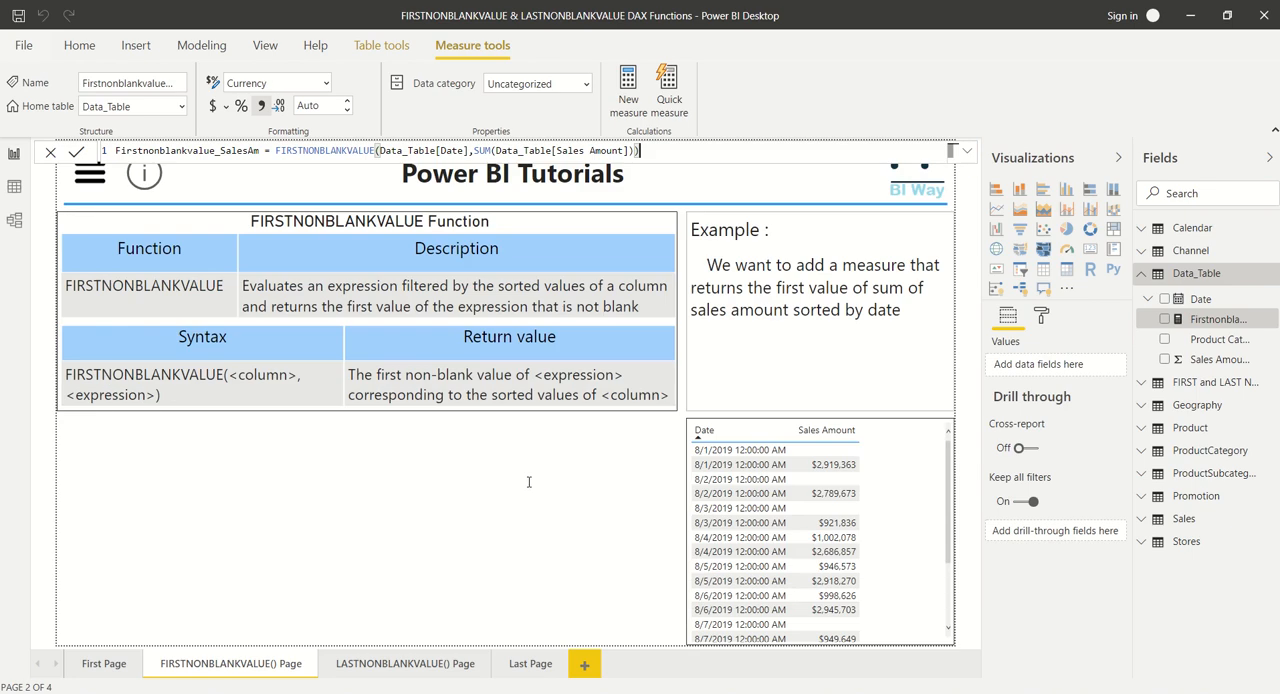
- Show the Firstnonblankvalue_SalesAm measure in a card visual and shrink the card to a small box below the syntax table
{"action": "left_click", "coordinate": [406, 578]}
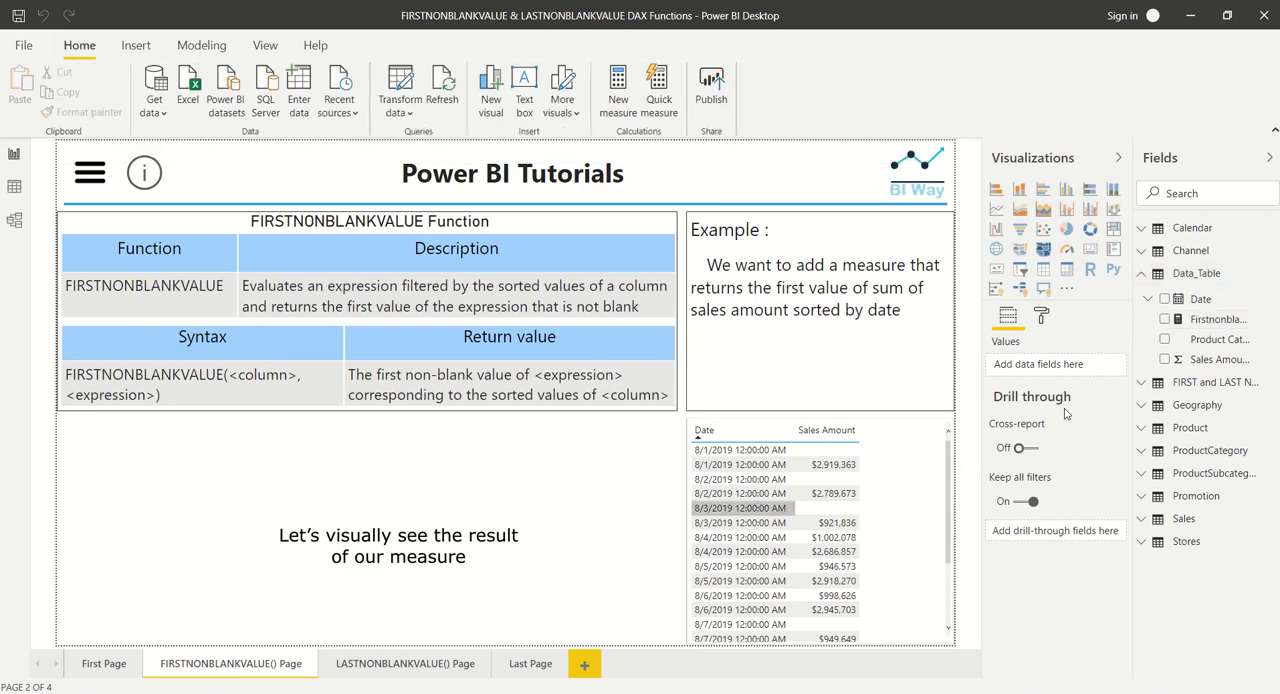
{"action": "left_click", "coordinate": [1165, 320]}
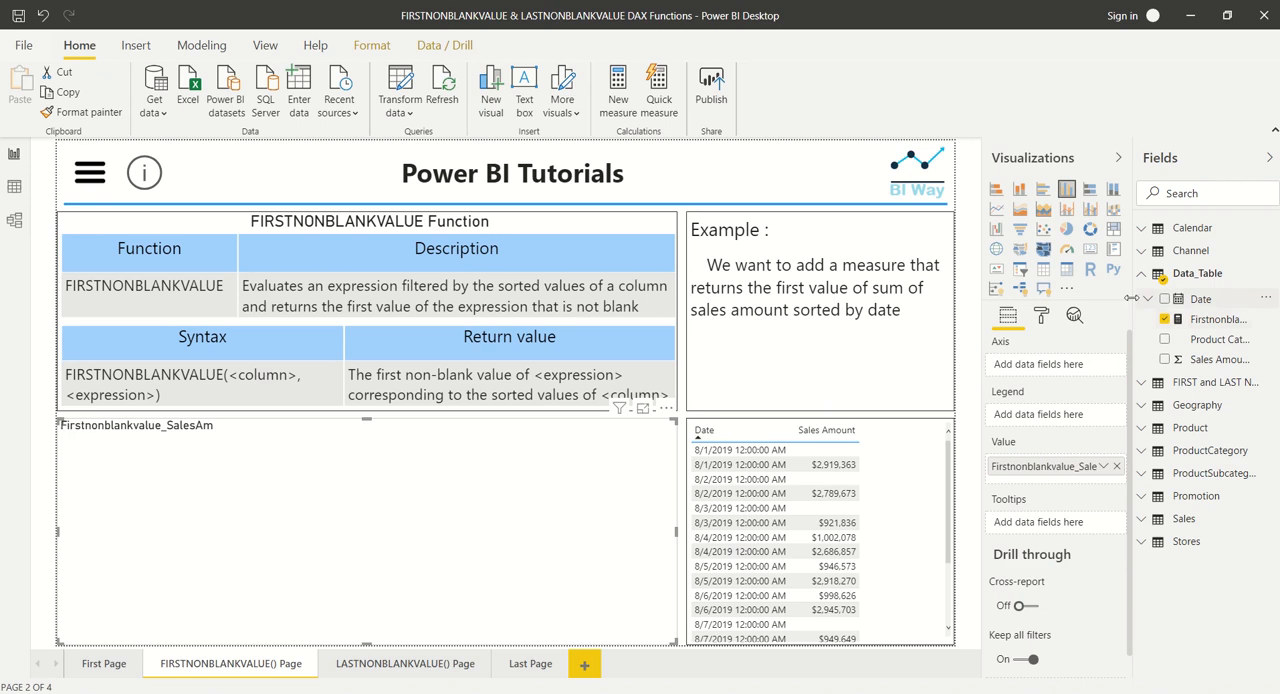
{"action": "left_click", "coordinate": [1090, 249]}
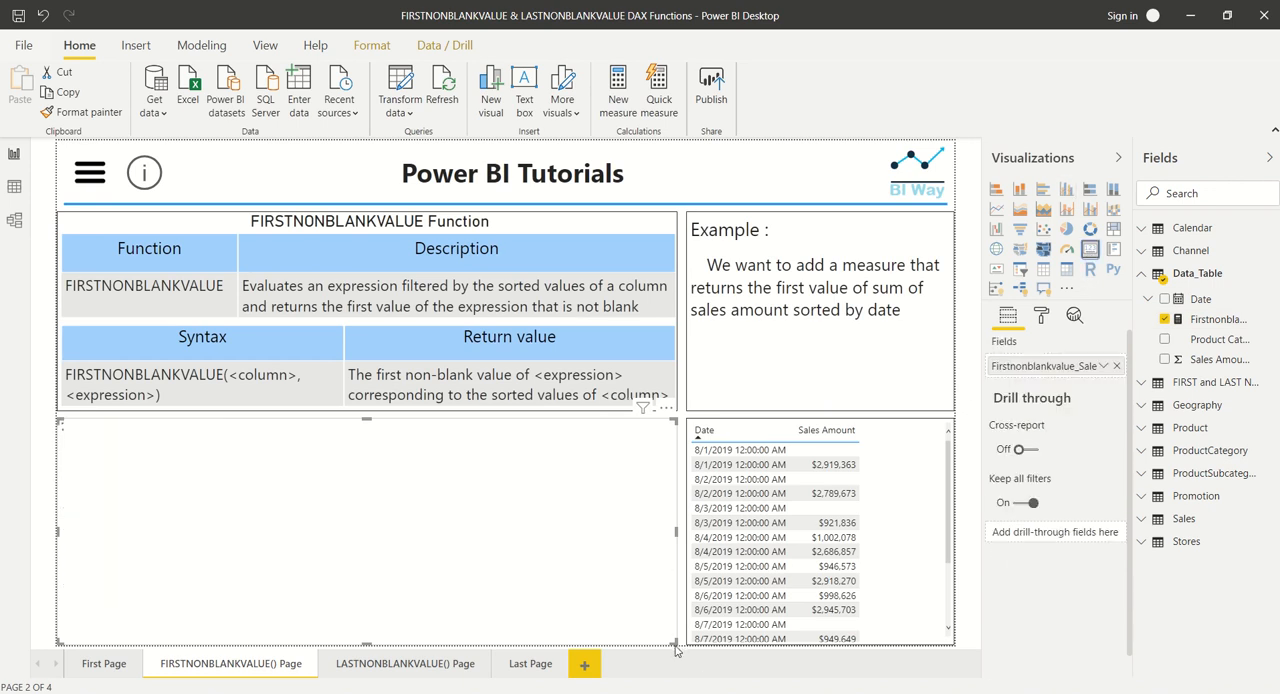
{"action": "left_click_drag", "start_coordinate": [465, 541], "coordinate": [297, 503]}
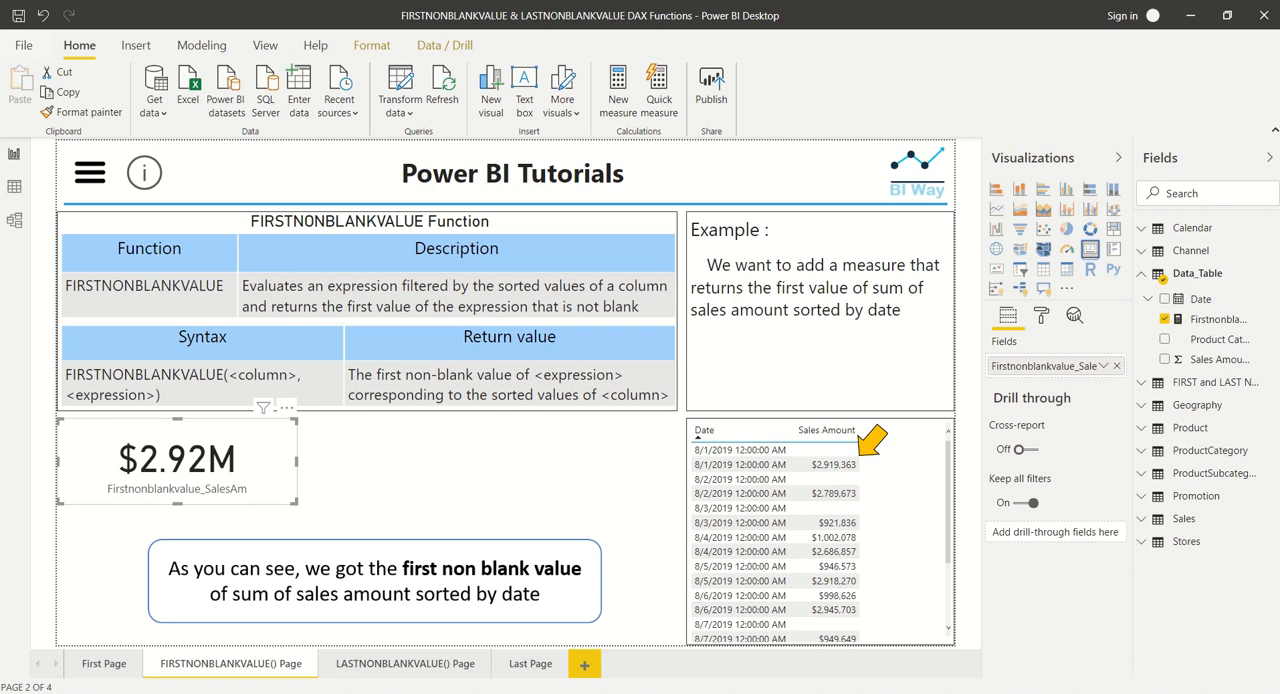
{"action": "left_click", "coordinate": [445, 622]}
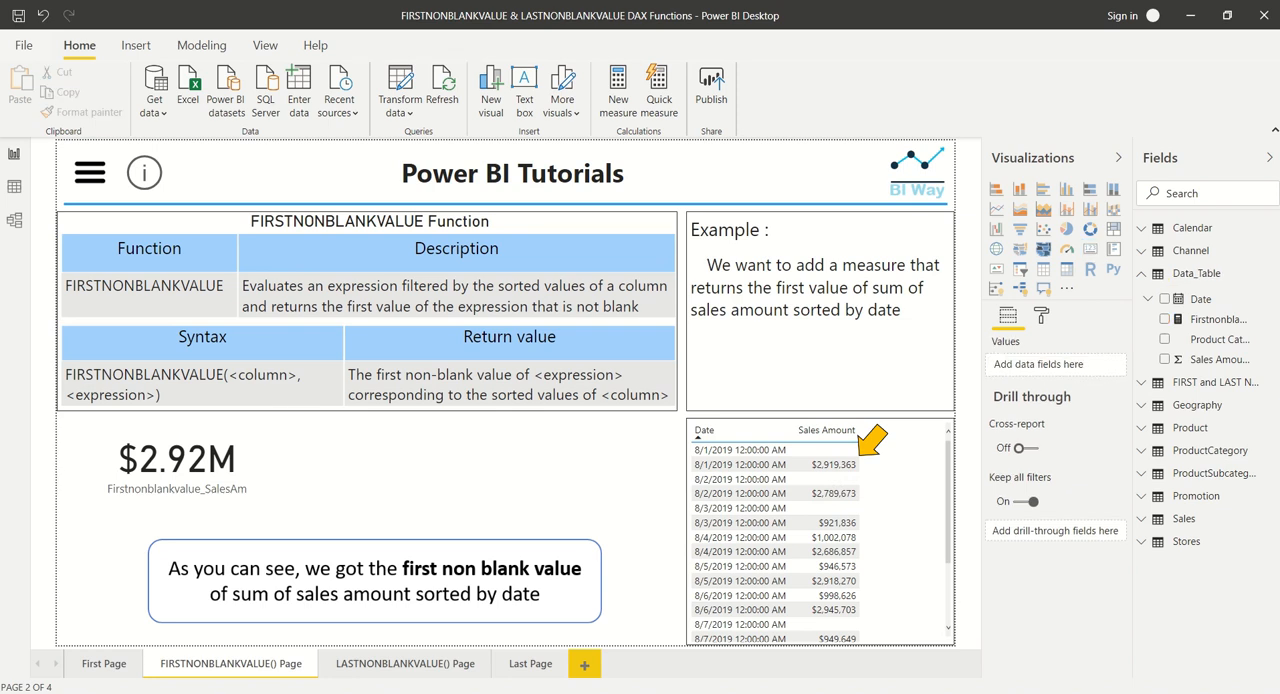
- On the LASTNONBLANKVALUE() Page, create a new measure in Data_Table named Lastnonblankvalue_SalesAm
{"action": "left_click", "coordinate": [395, 661]}
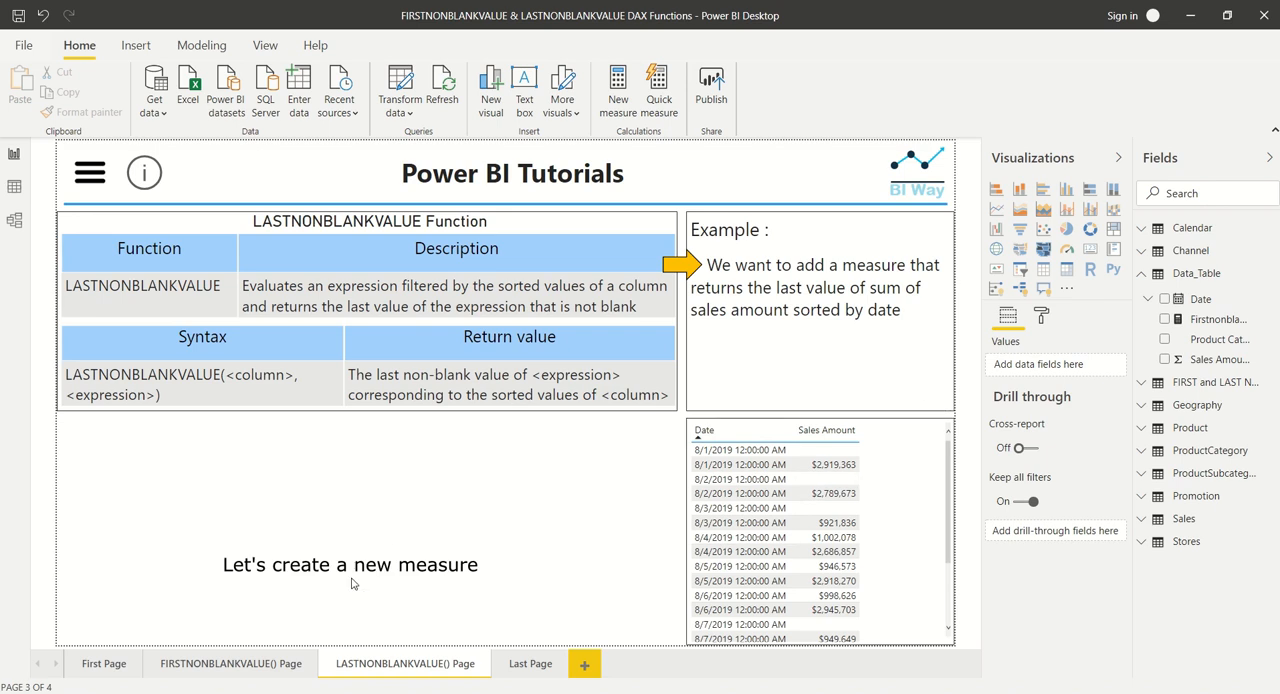
{"action": "left_click", "coordinate": [1273, 277]}
{"action": "left_click", "coordinate": [1180, 290]}
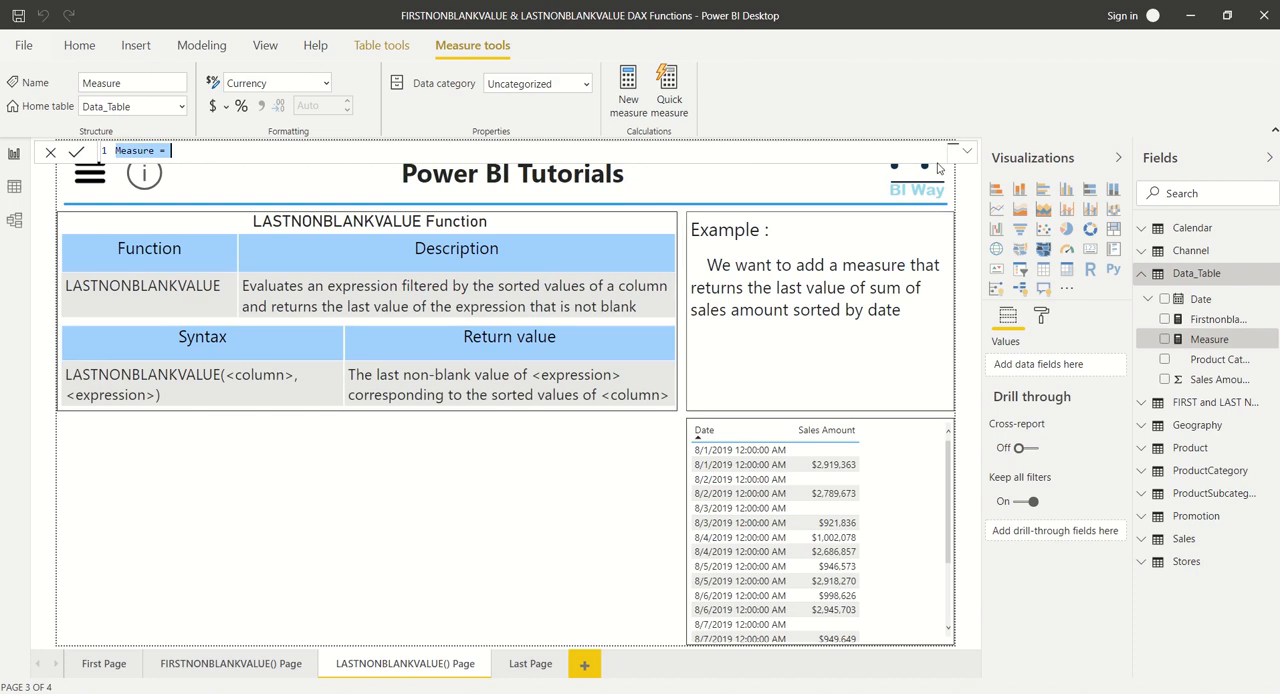
{"action": "left_click", "coordinate": [967, 150]}
{"action": "type", "text": "Lastnonblankvalue_SalesAm = "}
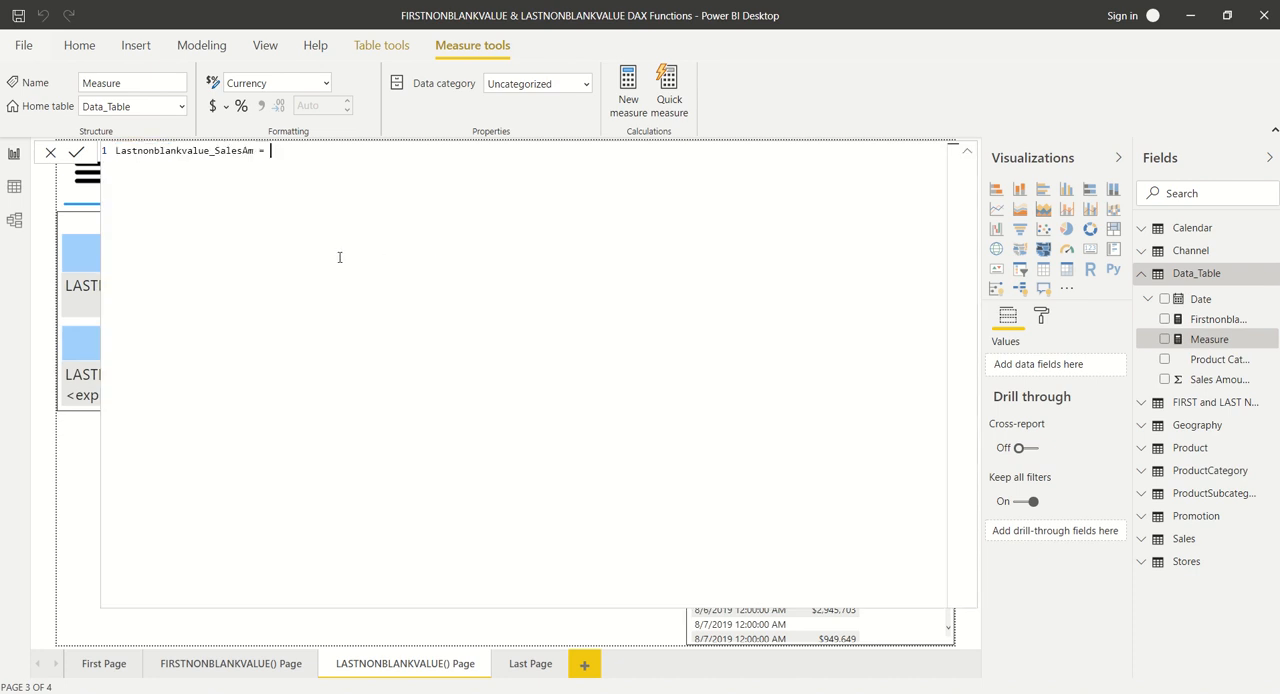
{"action": "type", "text": "LASTN"}
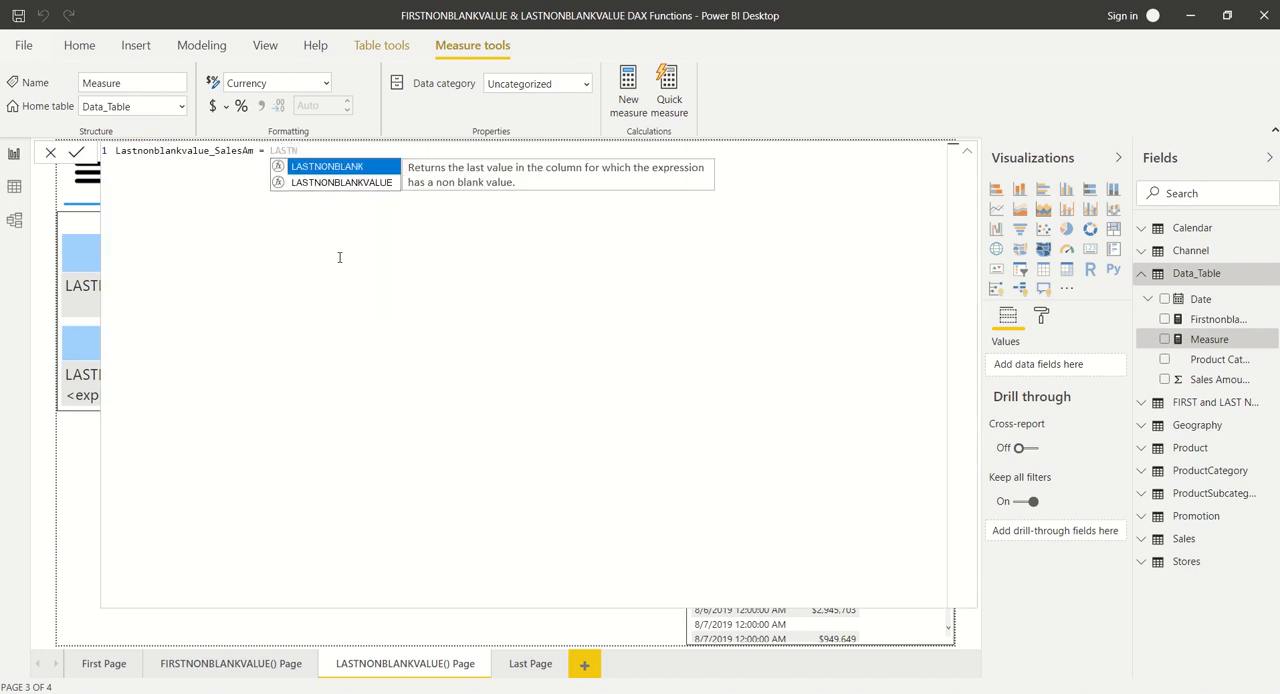
- Begin the new measure's formula with the LASTNONBLANKVALUE function and Data_Table[Date] as its column argument
{"action": "left_click", "coordinate": [340, 184]}
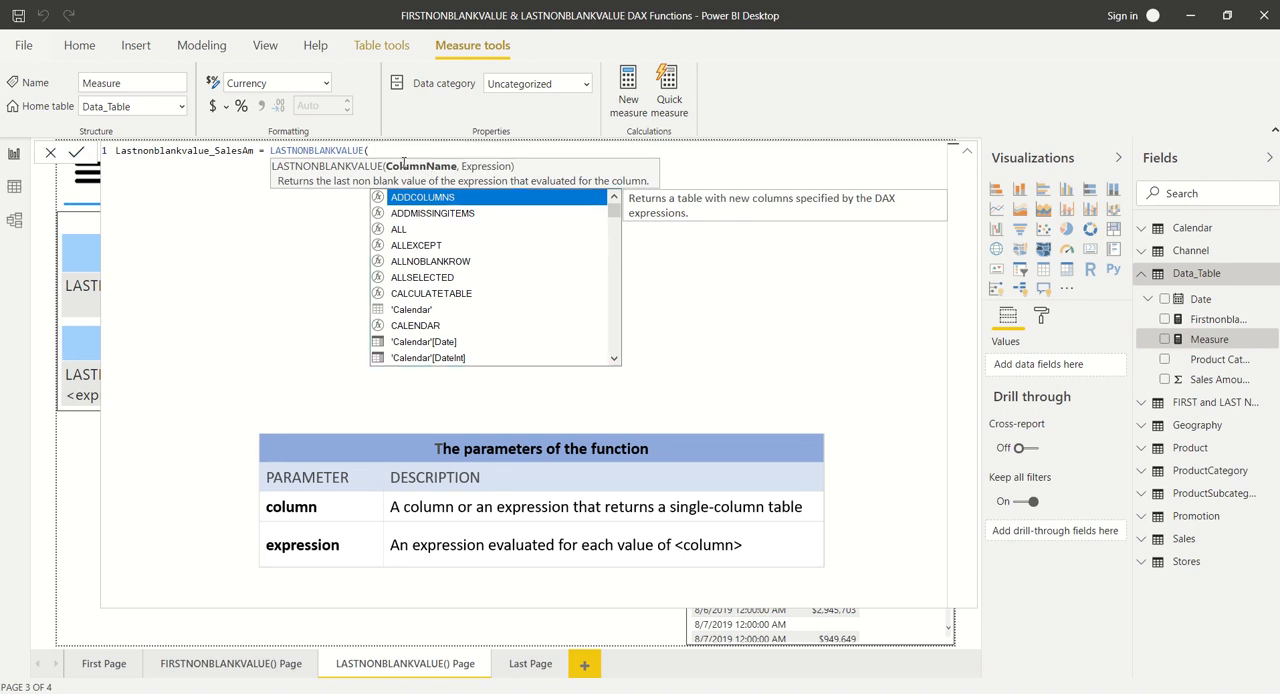
{"action": "type", "text": "data"}
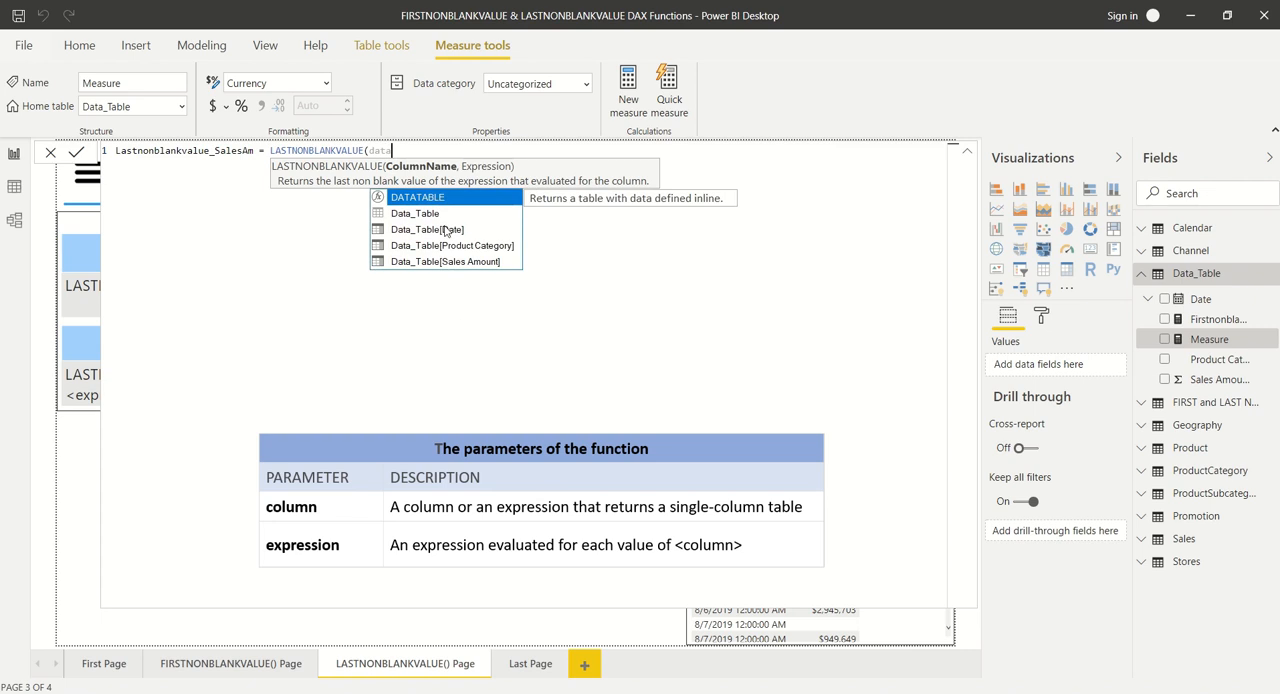
{"action": "left_click", "coordinate": [446, 230]}
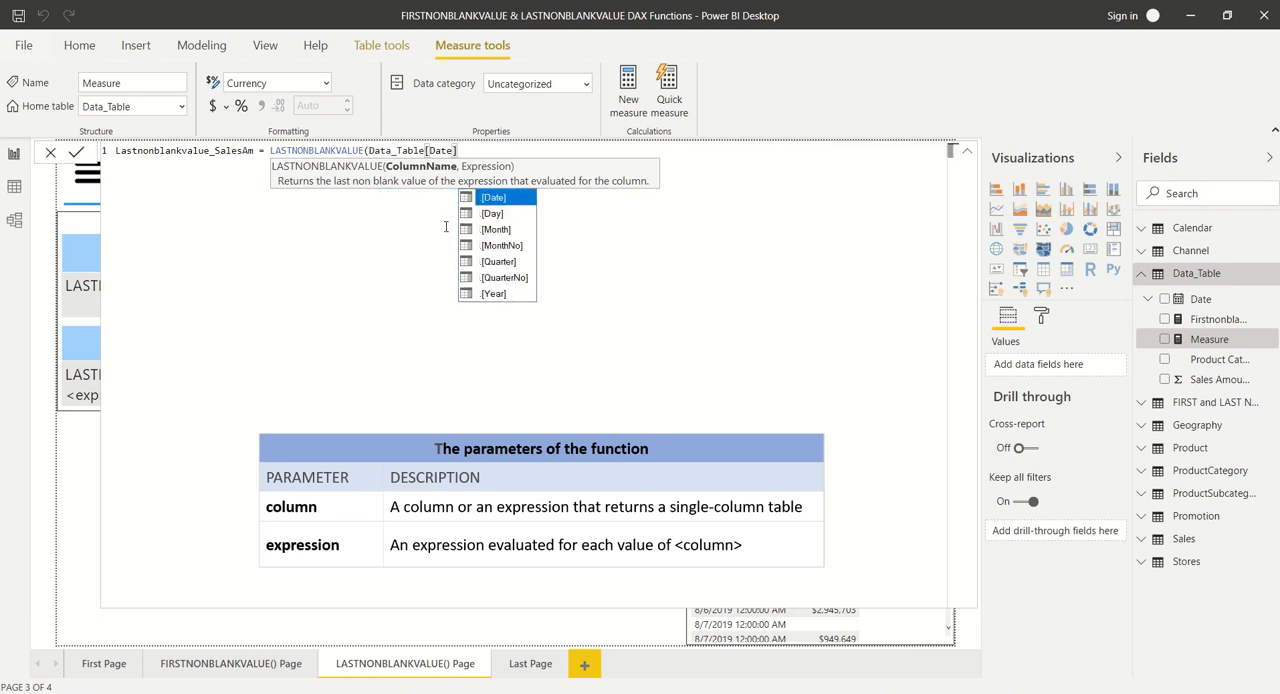
{"action": "type", "text": ","}
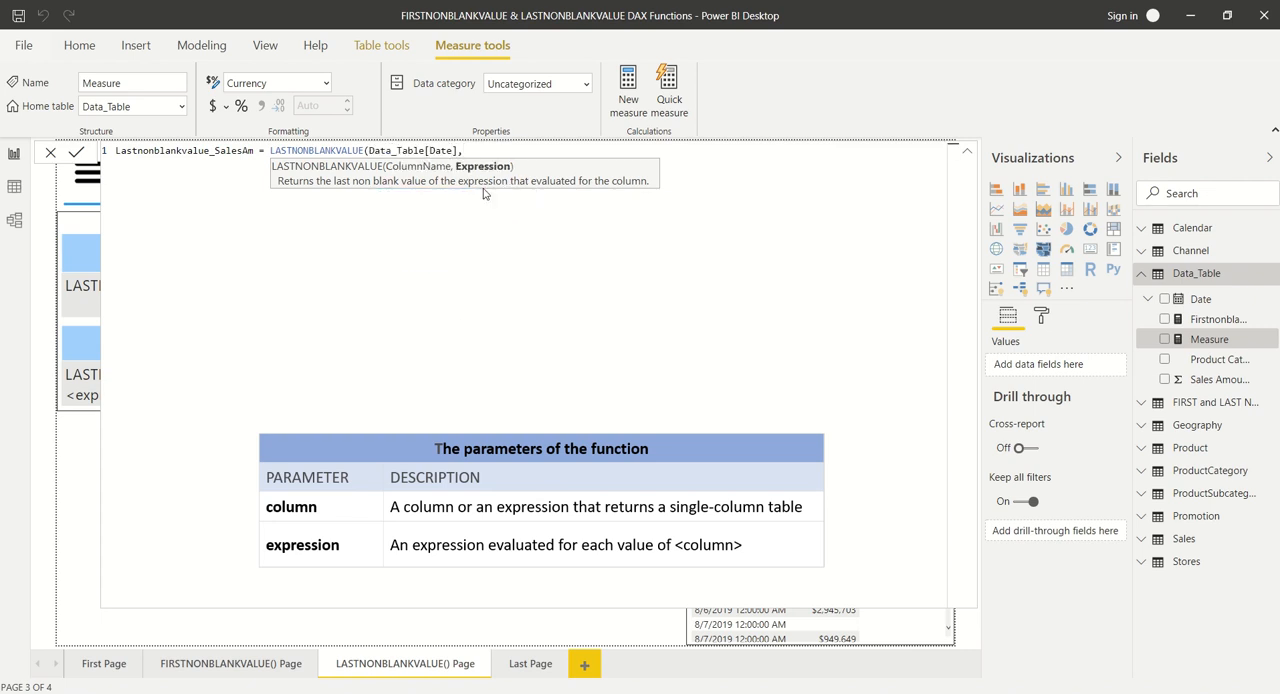
{"action": "type", "text": "sum"}
- Add SUM(Data_Table[Sales Amount]) as the expression argument of LASTNONBLANKVALUE and close both parentheses
{"action": "key", "text": "Tab"}
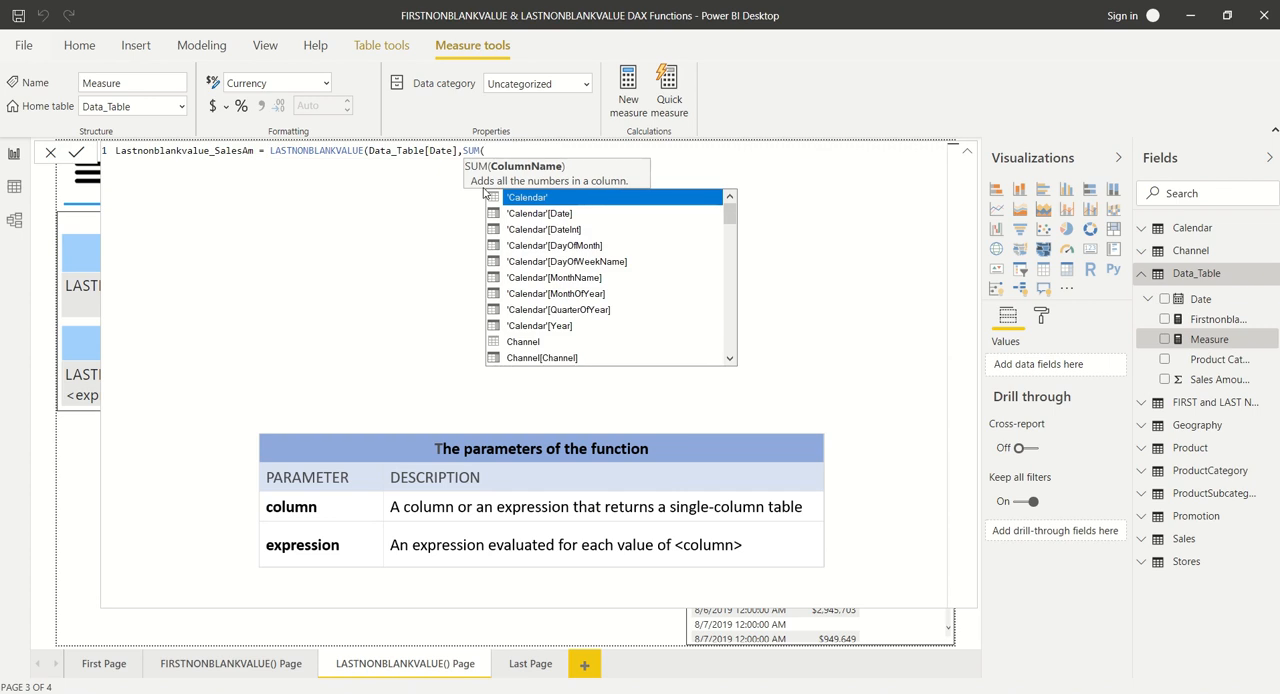
{"action": "type", "text": "data"}
{"action": "left_click", "coordinate": [560, 246]}
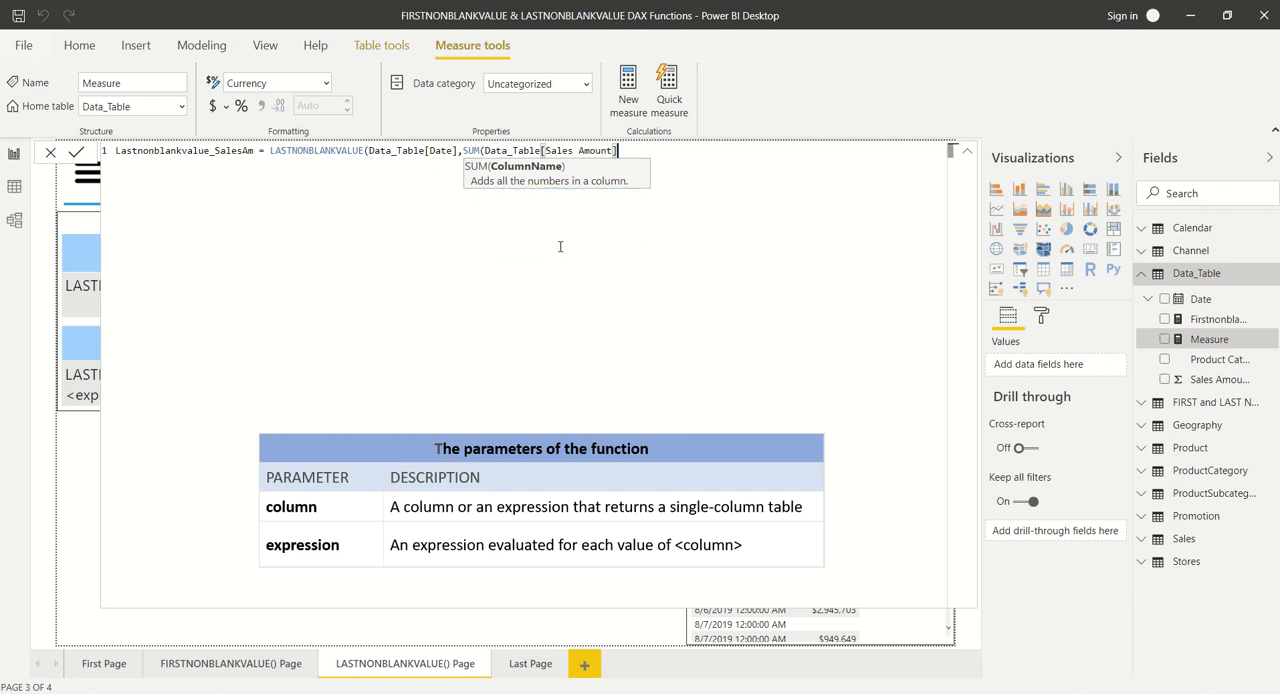
{"action": "type", "text": "))"}
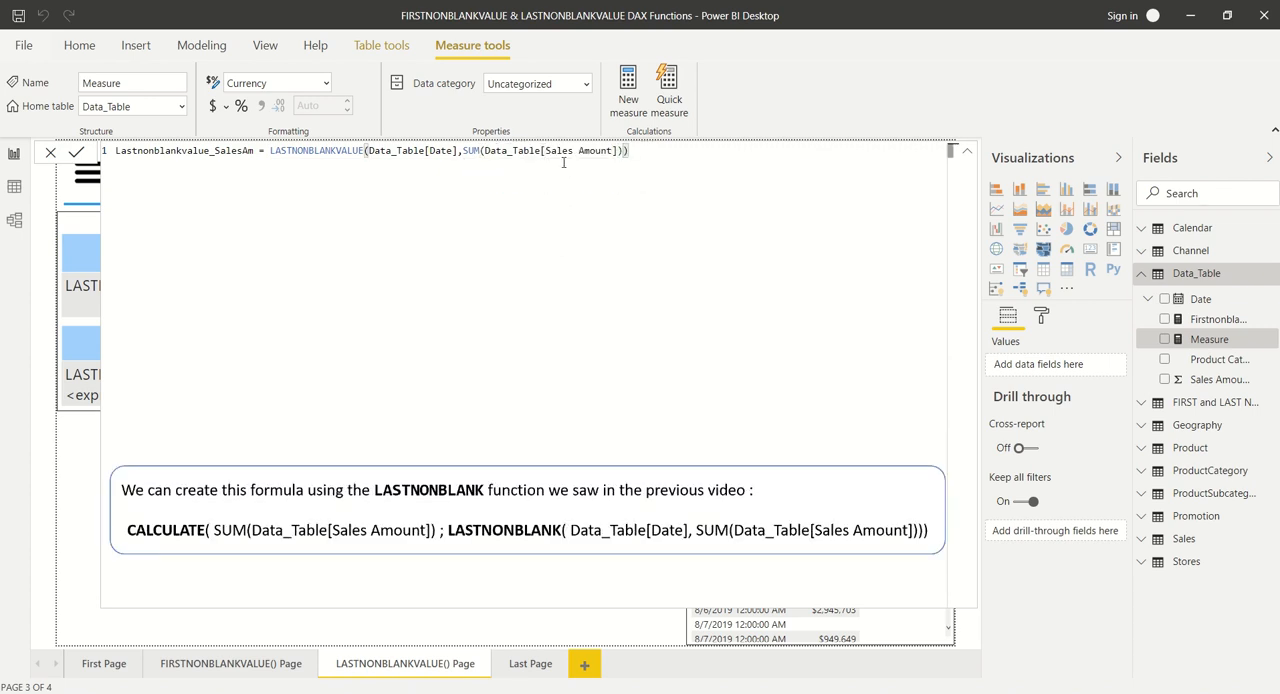
{"action": "left_click_drag", "start_coordinate": [266, 150], "coordinate": [640, 152]}
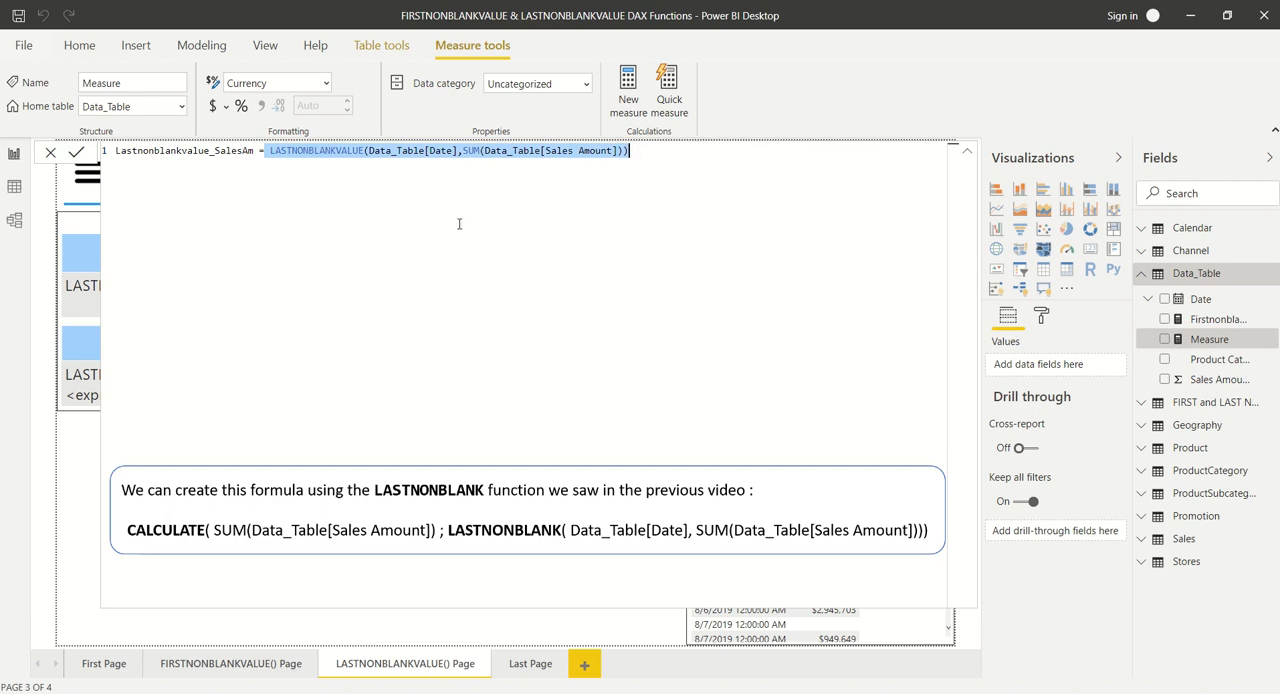
{"action": "left_click", "coordinate": [762, 232]}
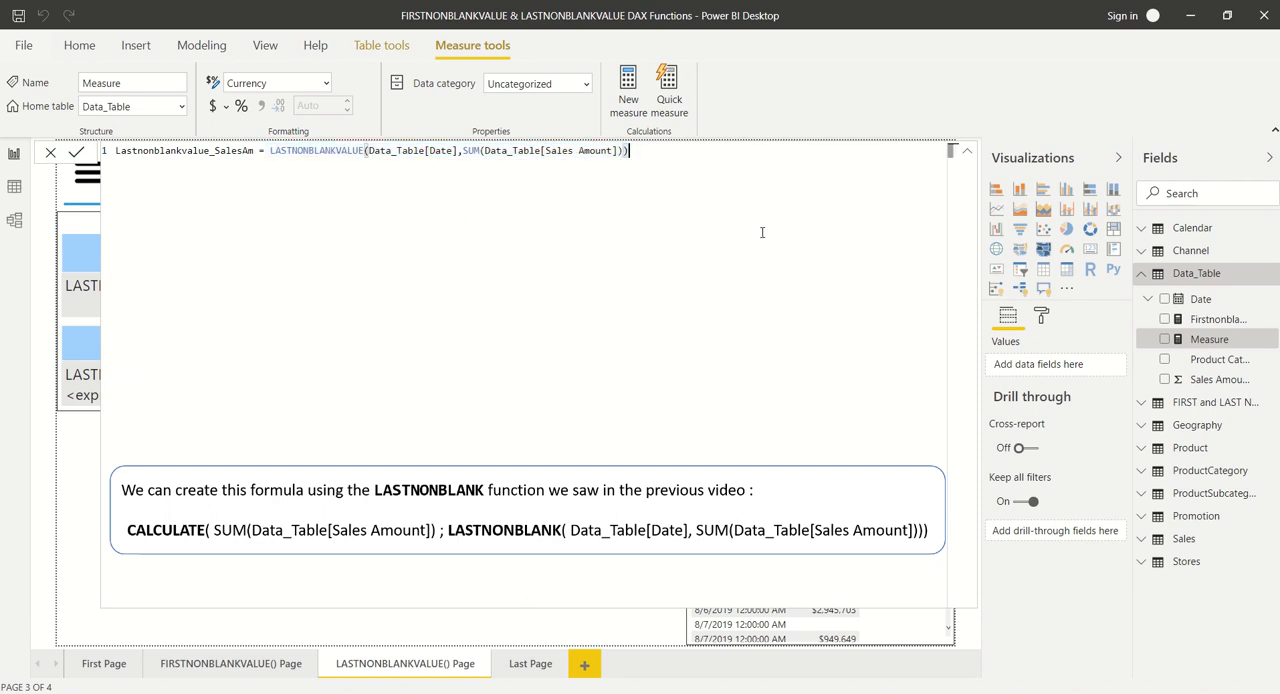
- Commit the Lastnonblankvalue_SalesAm measure and collapse the expanded formula editor to reveal the report page
{"action": "key", "text": "Return"}
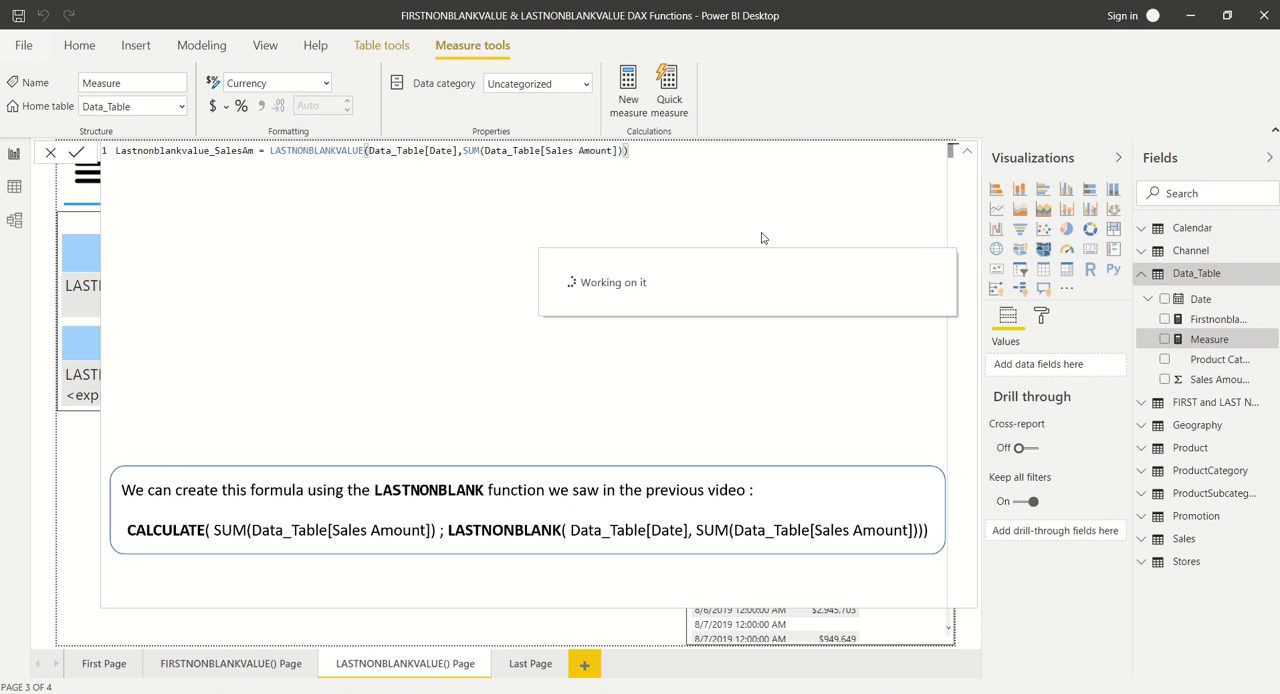
{"action": "left_click", "coordinate": [967, 152]}
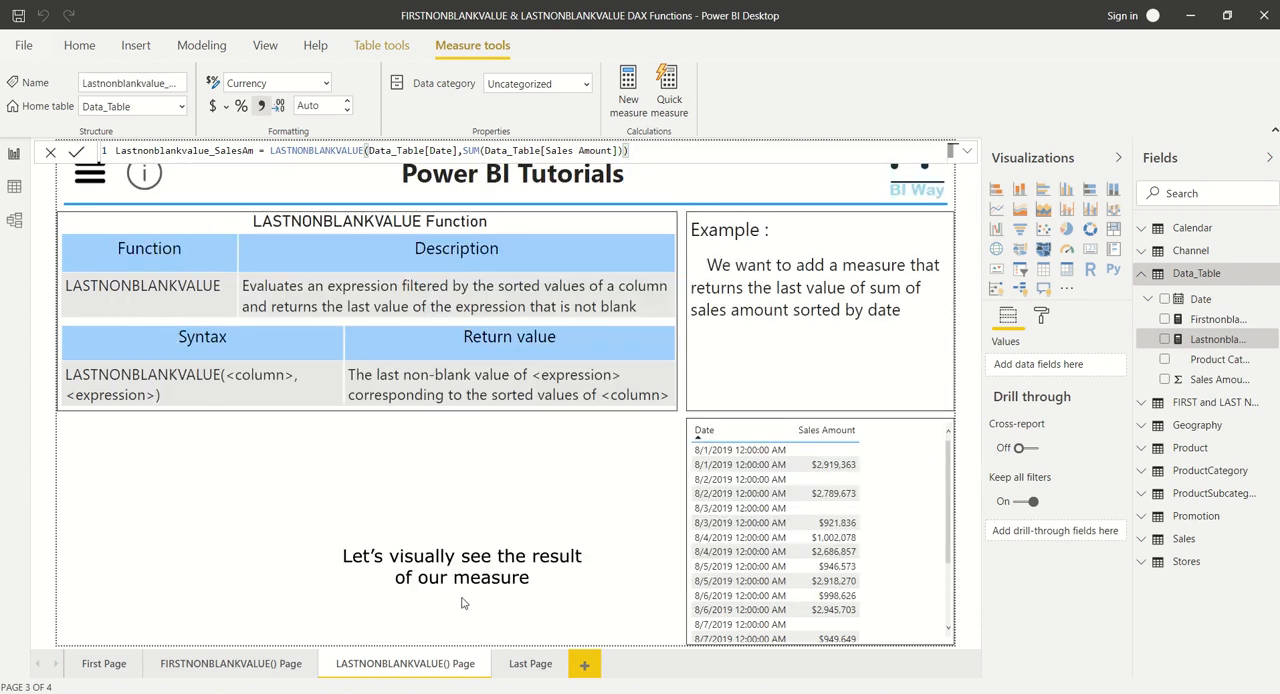
{"action": "left_click", "coordinate": [461, 602]}
- Show the Lastnonblankvalue_SalesAm measure in a small card visual below the syntax table and check the latest dates in the sales table
{"action": "left_click", "coordinate": [1164, 339]}
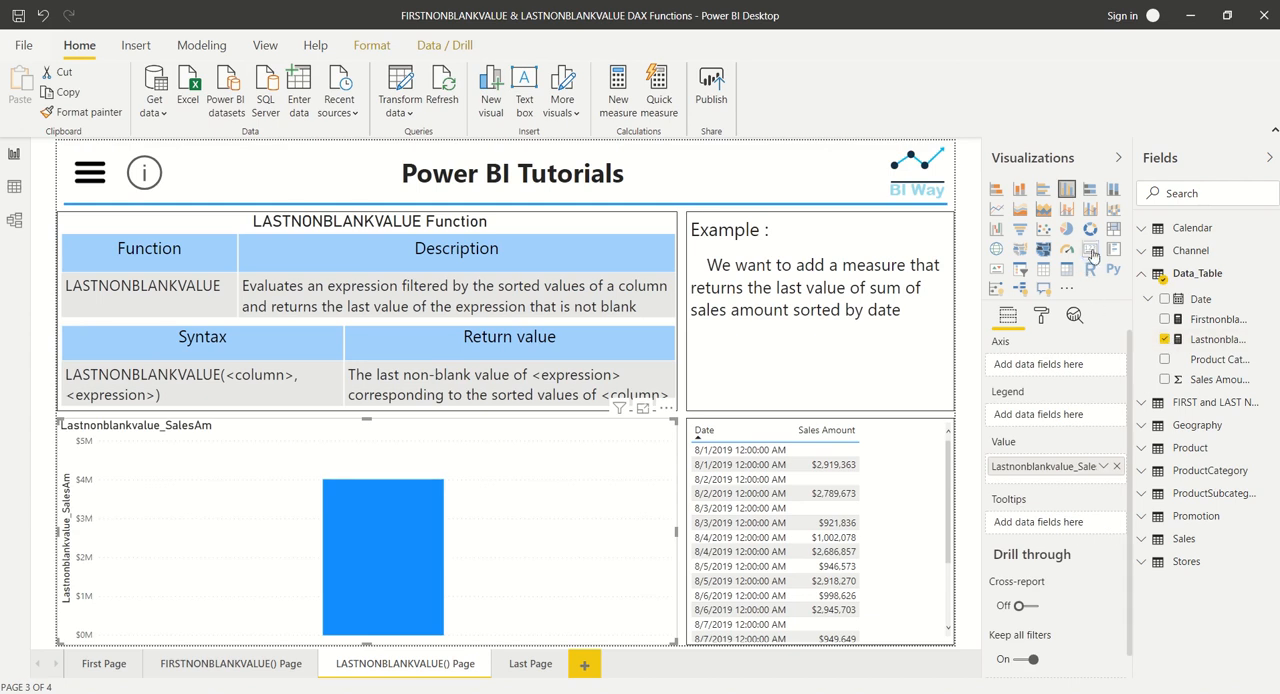
{"action": "left_click_drag", "start_coordinate": [676, 641], "coordinate": [318, 516]}
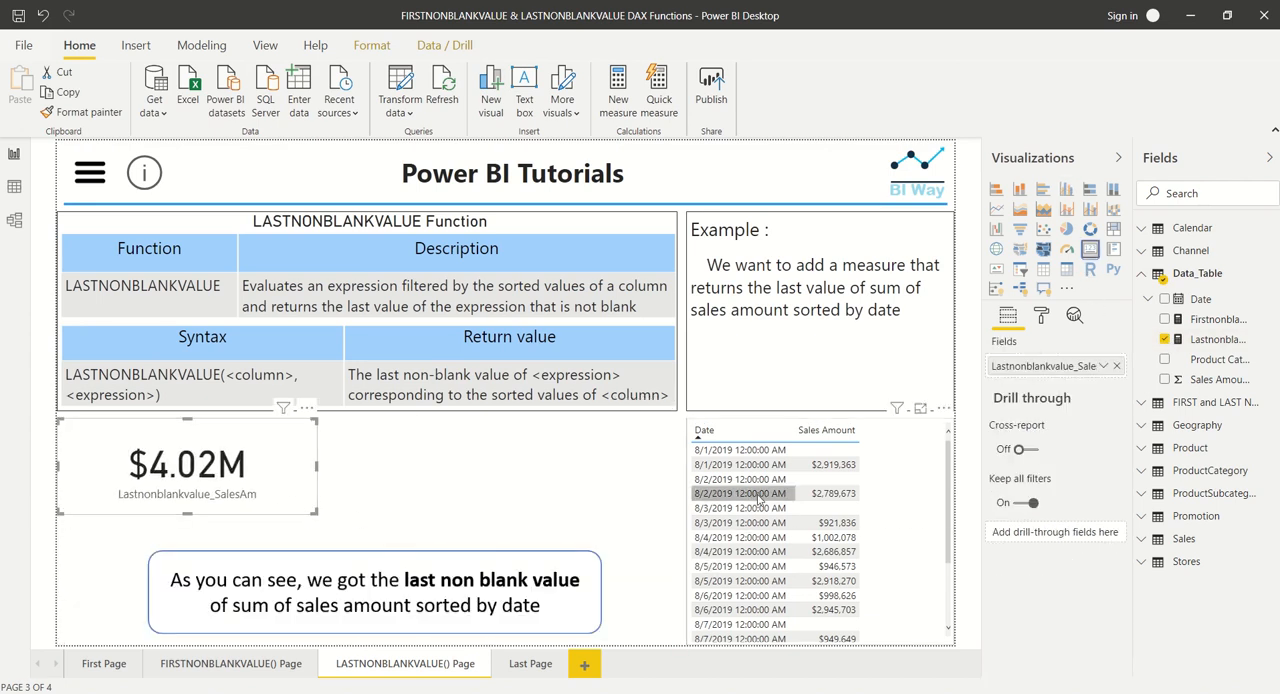
{"action": "scroll", "coordinate": [760, 497], "scroll_direction": "down", "scroll_amount": 2}
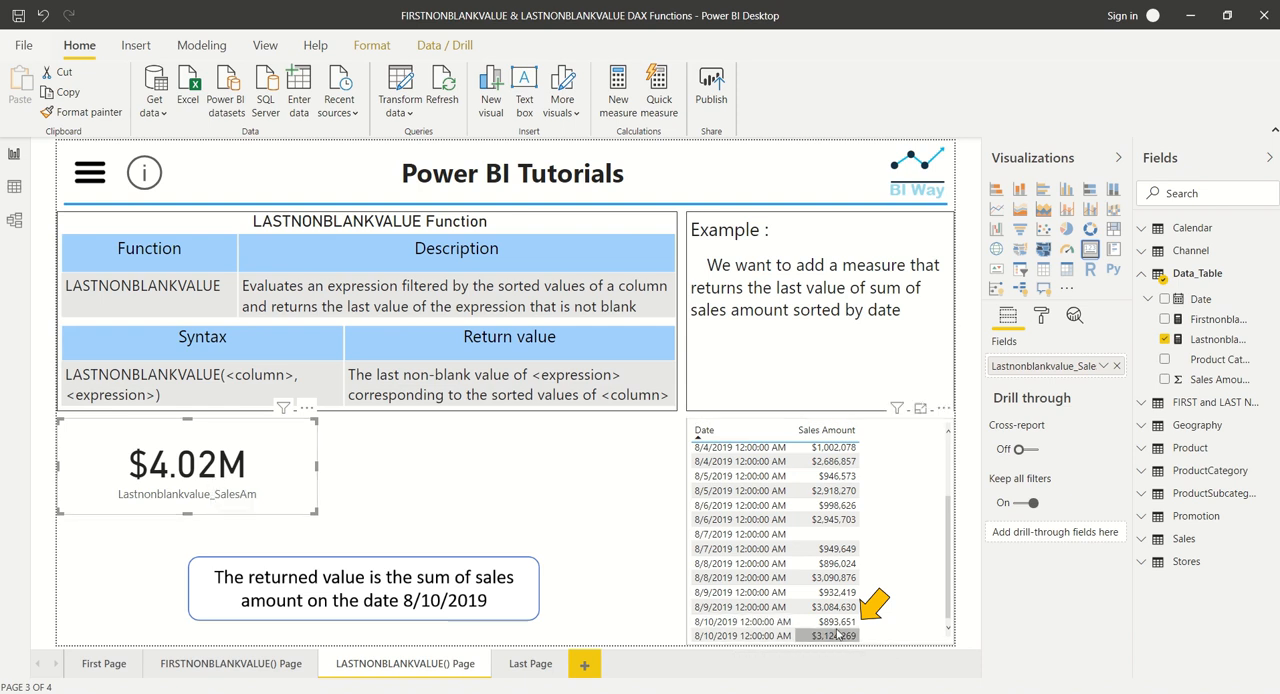
- Collapse Data_Table's field list, deselect the card and open the report page named Last Page
{"action": "left_click", "coordinate": [1141, 273]}
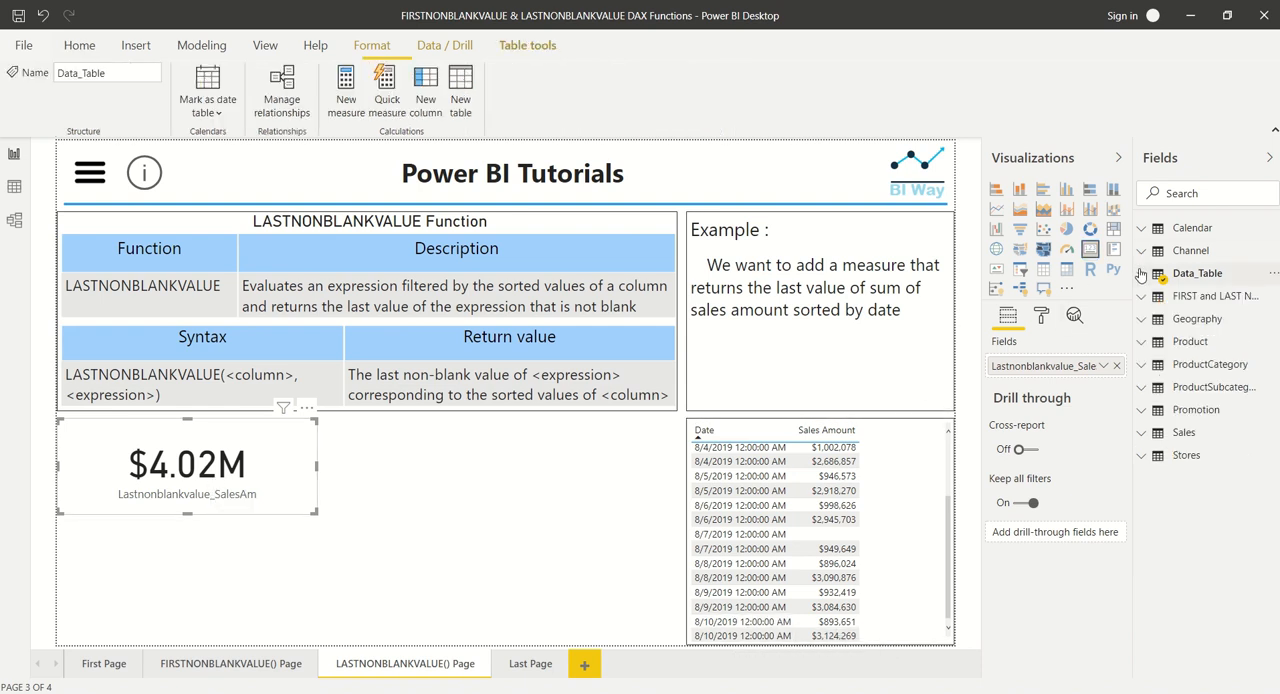
{"action": "left_click", "coordinate": [371, 622]}
{"action": "left_click", "coordinate": [530, 663]}
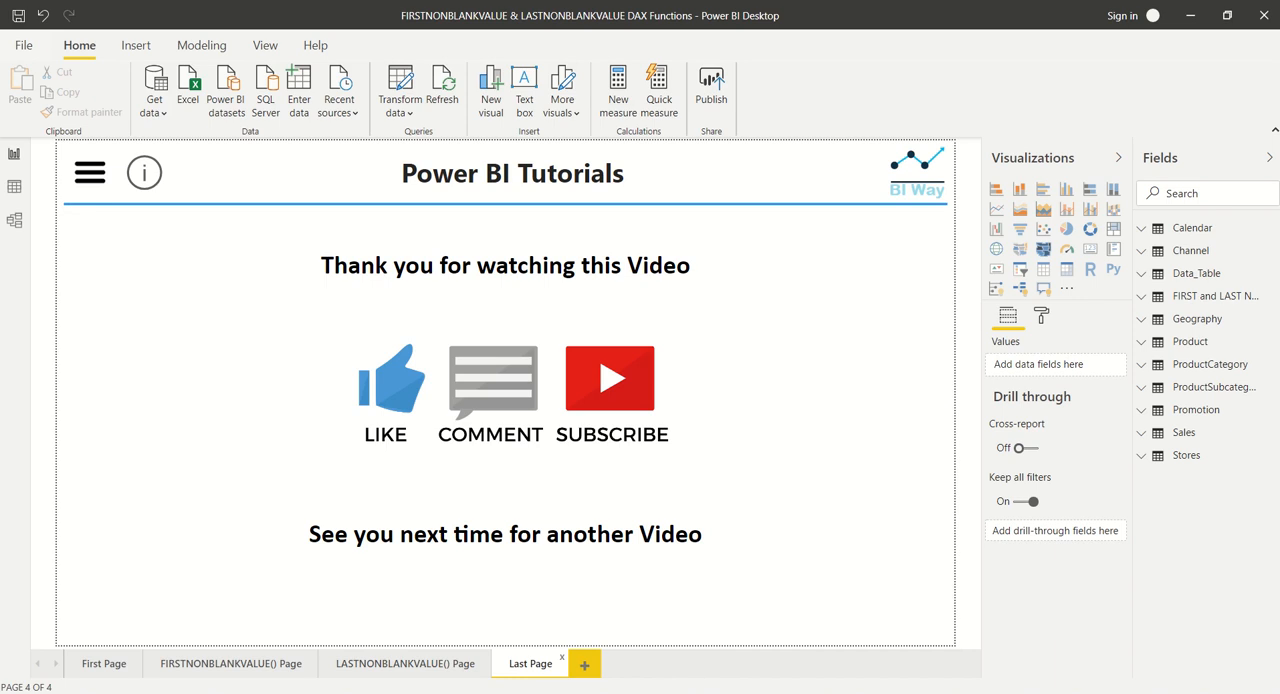